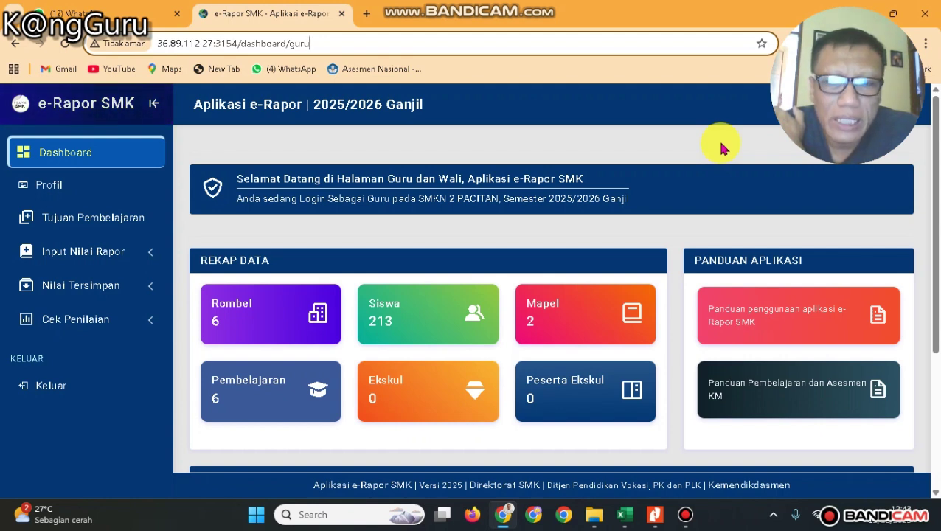
key(BackSpace)
key(BackSpace)
key(BackSpace)
key(BackSpace)
key(BackSpace)
key(BackSpace)
key(BackSpace)
key(BackSpace)
key(BackSpace)
key(BackSpace)
key(BackSpace)
key(BackSpace)
key(BackSpace)
key(BackSpace)
key(BackSpace)
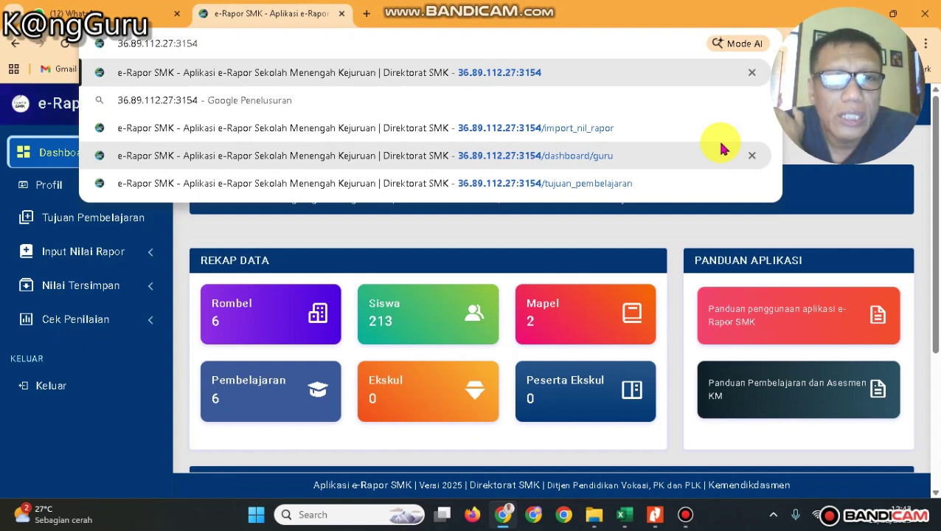
click(721, 148)
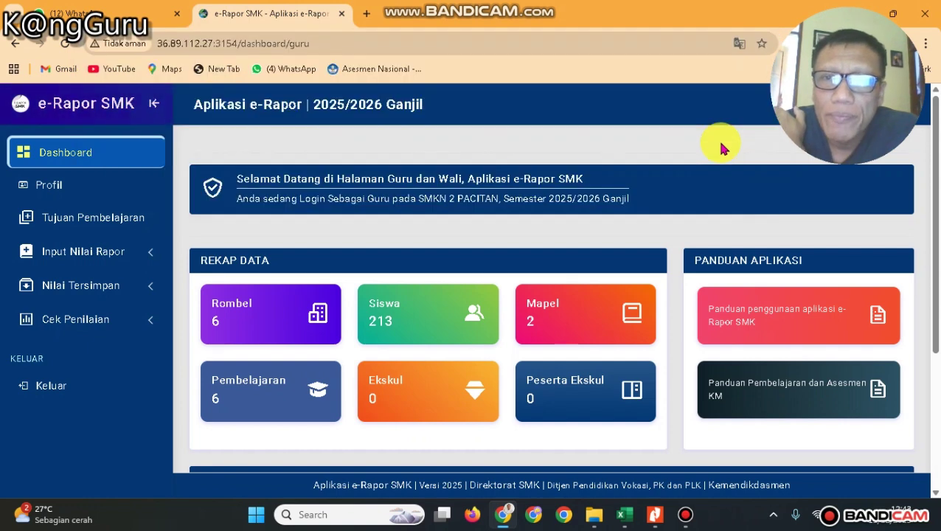
Shorten the site address to 36.89.112.27:3154 and load it.
click(332, 44)
click(332, 45)
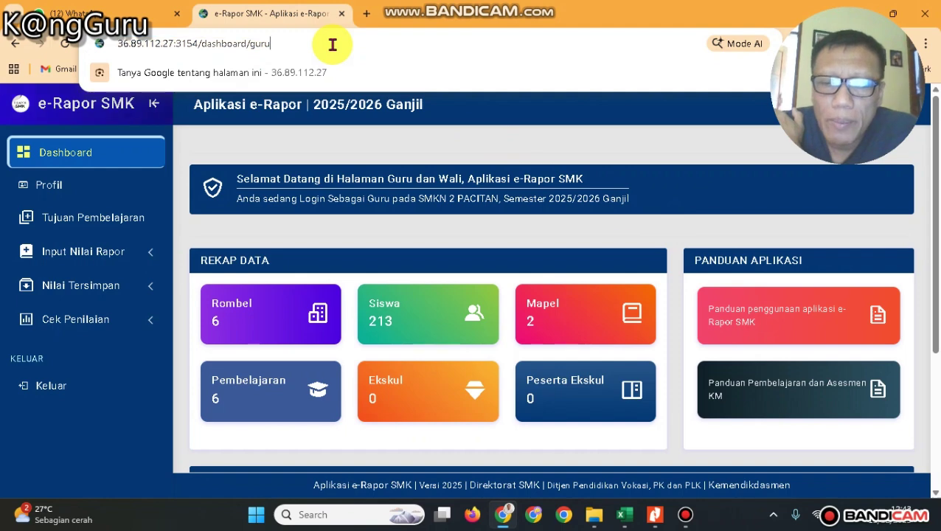
key(BackSpace)
key(BackSpace)
key(BackSpace)
key(BackSpace)
key(BackSpace)
key(BackSpace)
key(BackSpace)
key(BackSpace)
key(BackSpace)
key(BackSpace)
key(BackSpace)
key(BackSpace)
key(BackSpace)
key(BackSpace)
key(BackSpace)
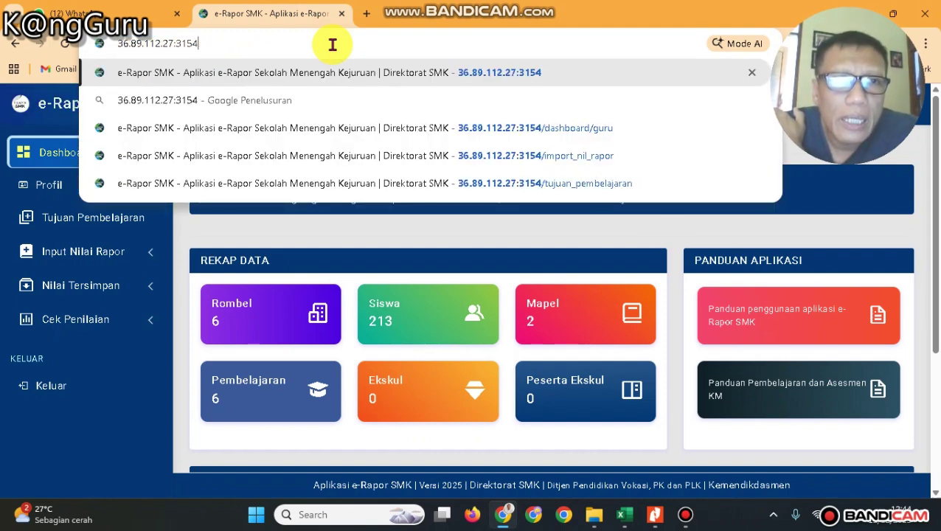
key(Return)
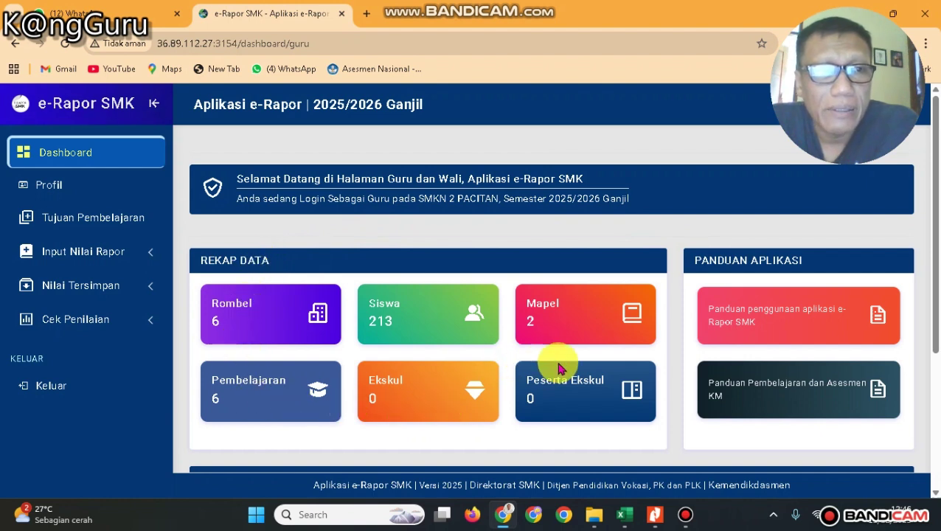
Open the Profil page and look over the teacher's profile details.
click(60, 190)
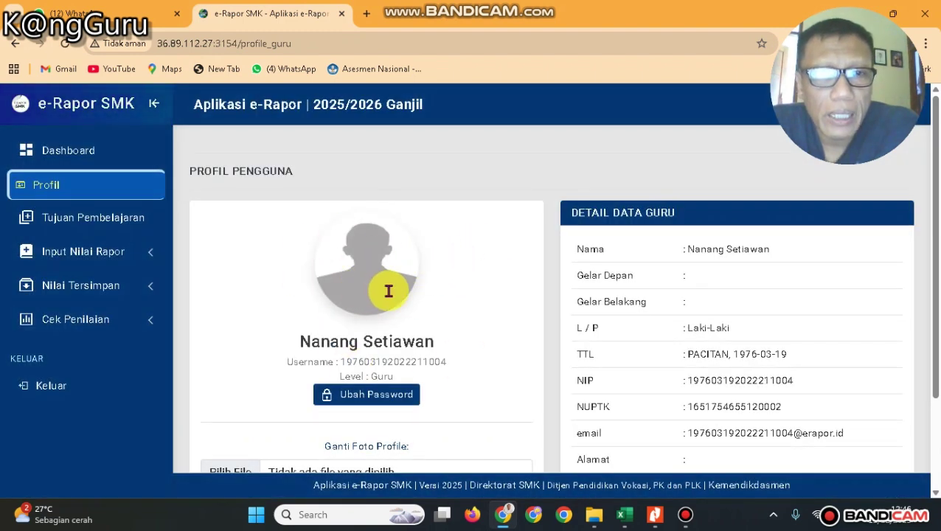
scroll(391, 295, down, 2)
scroll(395, 298, up, 2)
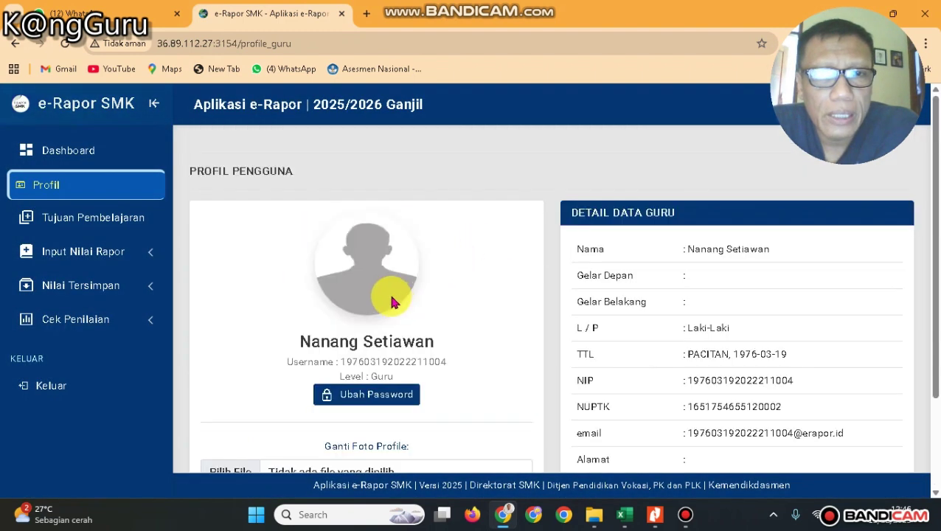
Open the Tujuan Pembelajaran page and display the learning objectives for the subject Informatika.
click(123, 223)
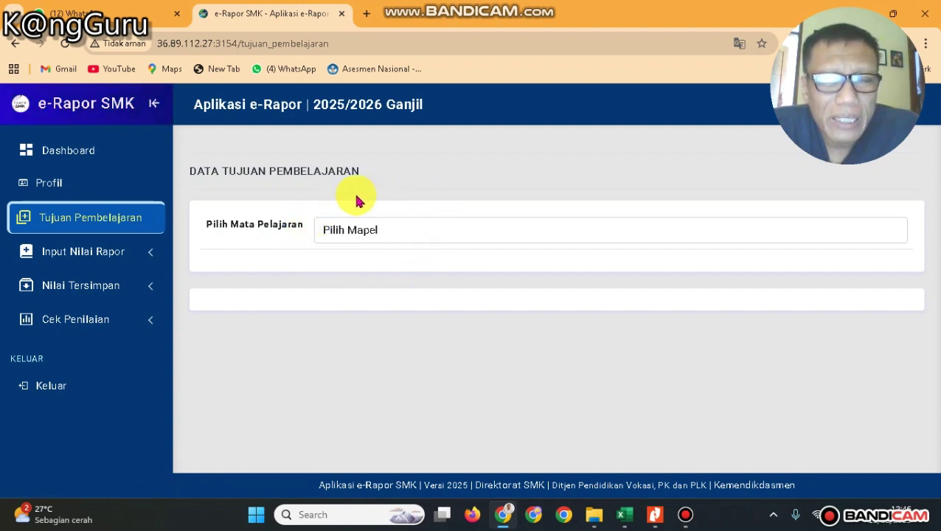
click(396, 240)
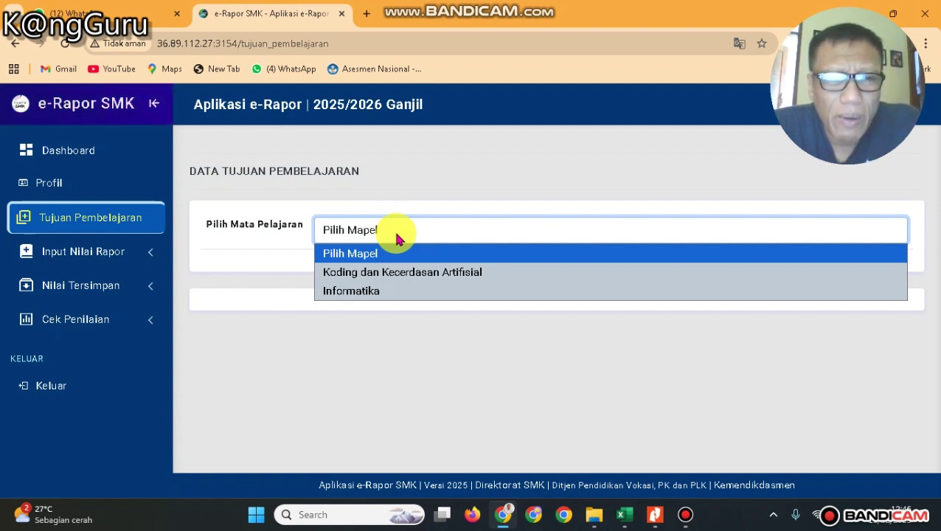
click(466, 189)
click(369, 233)
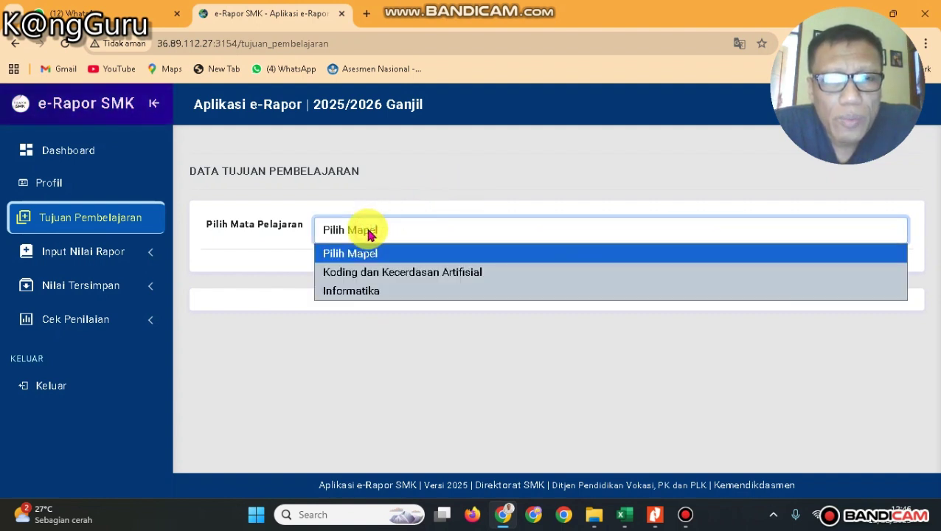
click(362, 300)
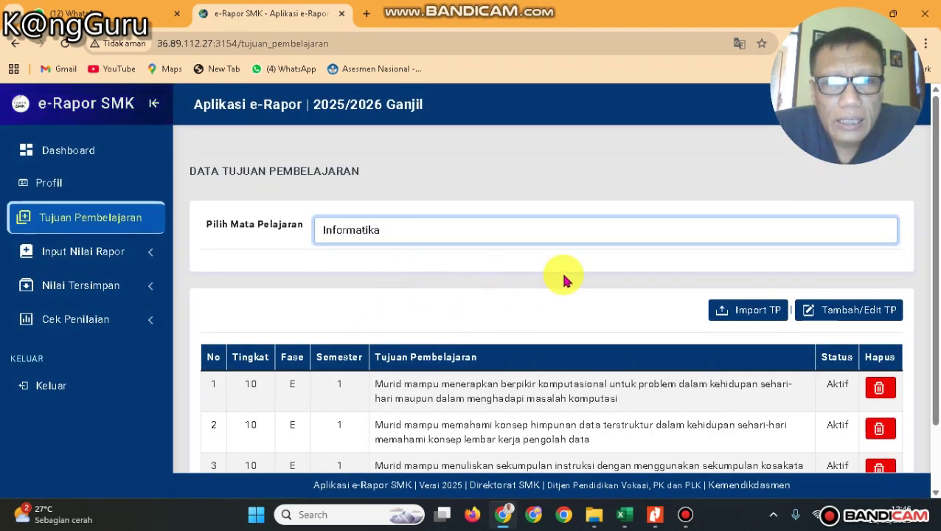
scroll(512, 275, down, 1)
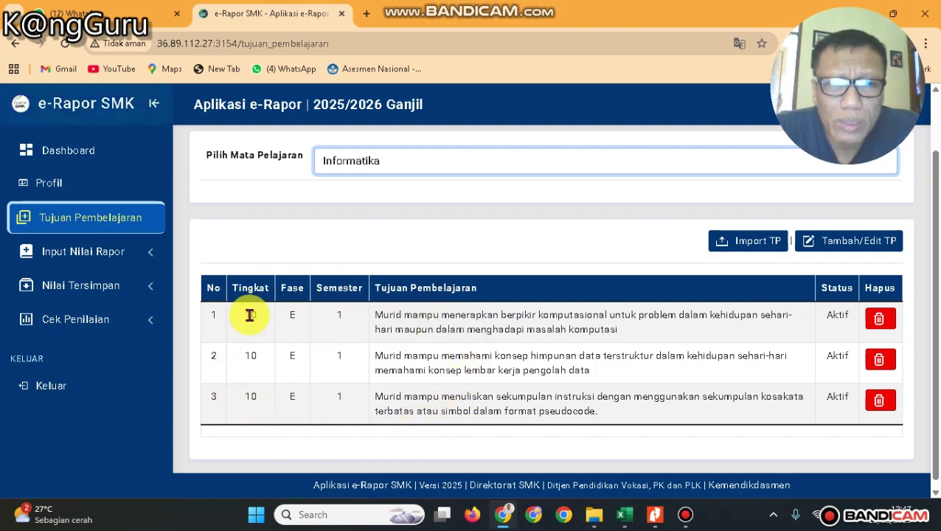
Open the Import TP form, then switch to f_tp_ Informatika .xlsx in Excel and examine the first row's Tingkat, Fase and Semester cells.
click(753, 247)
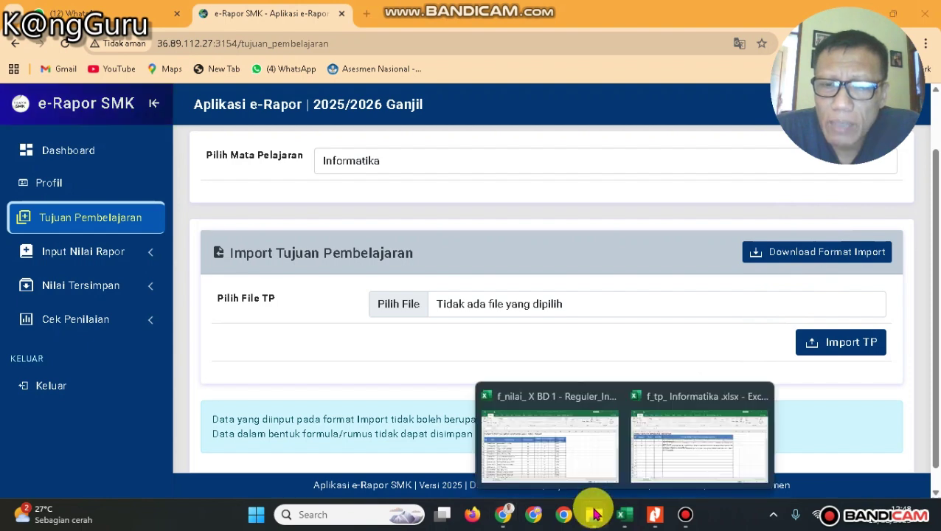
click(667, 466)
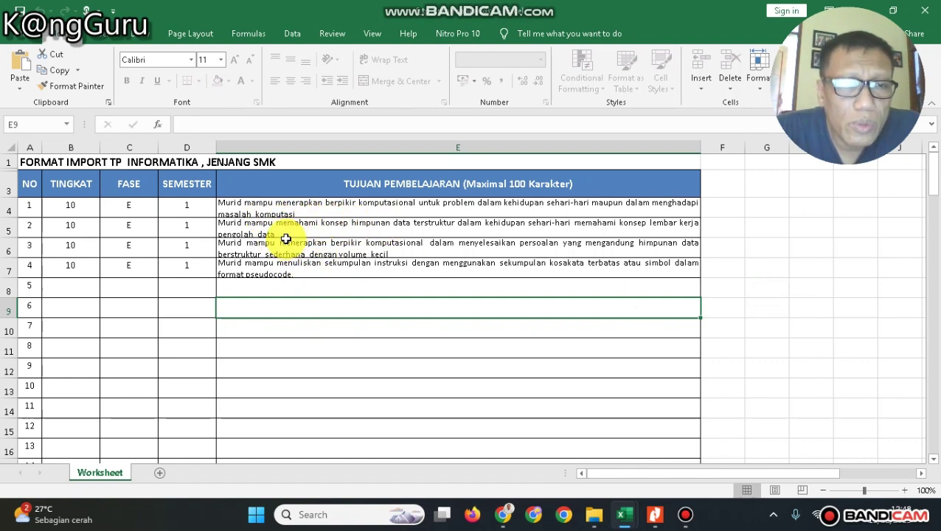
click(74, 207)
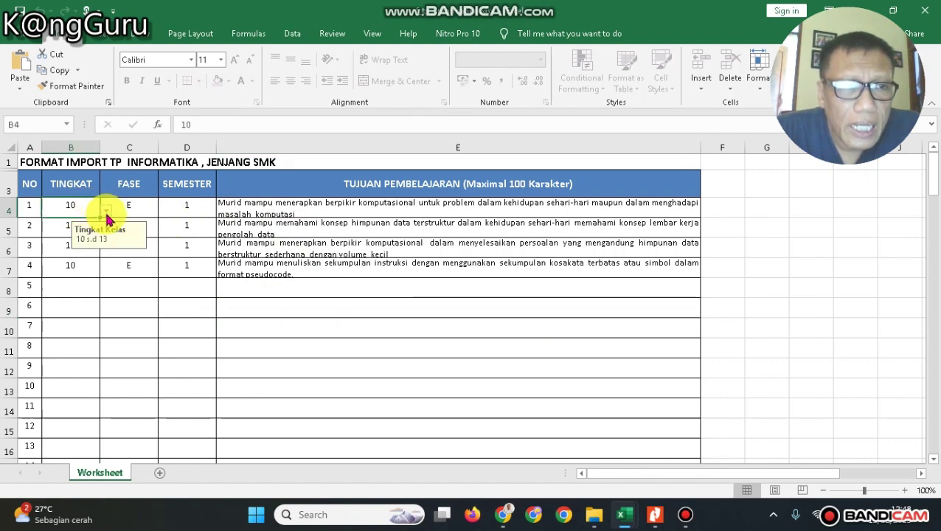
click(134, 209)
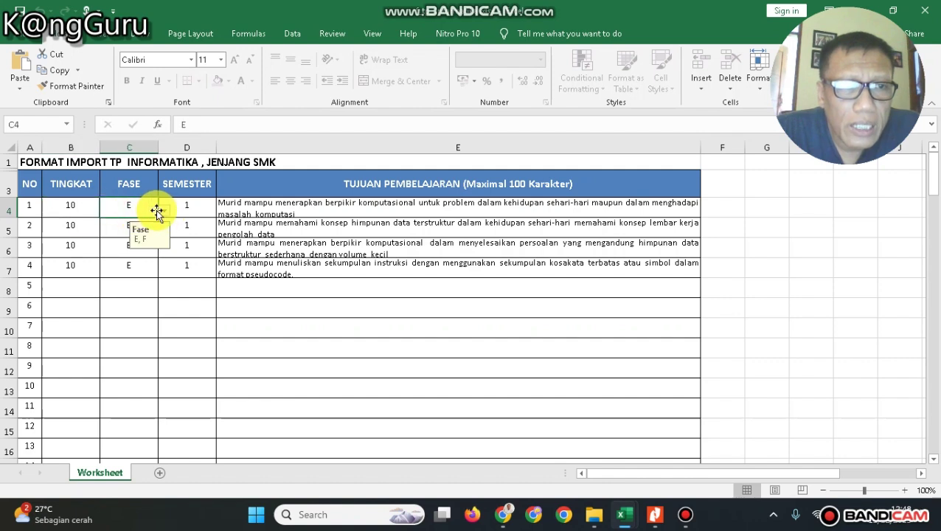
click(206, 211)
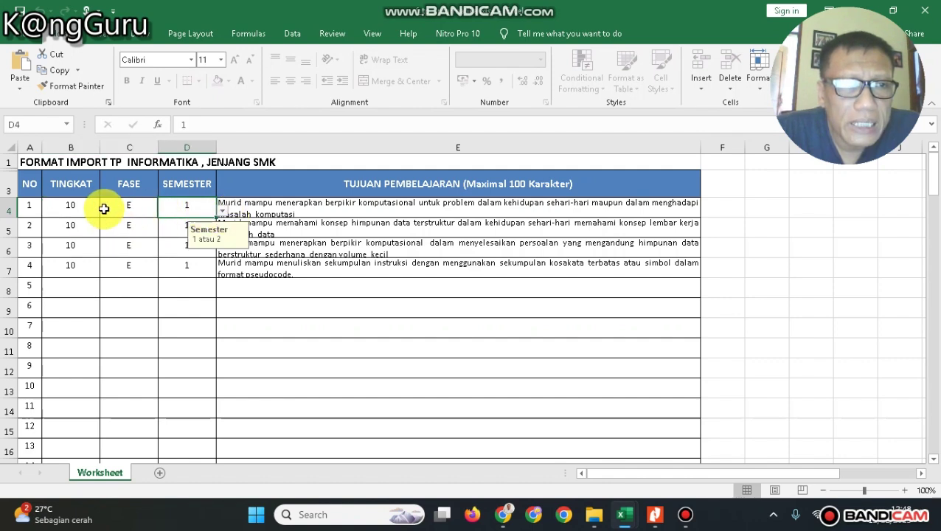
Set the first learning objective row to Tingkat 10, Fase E and Semester 1, and select its Tujuan Pembelajaran text.
click(74, 209)
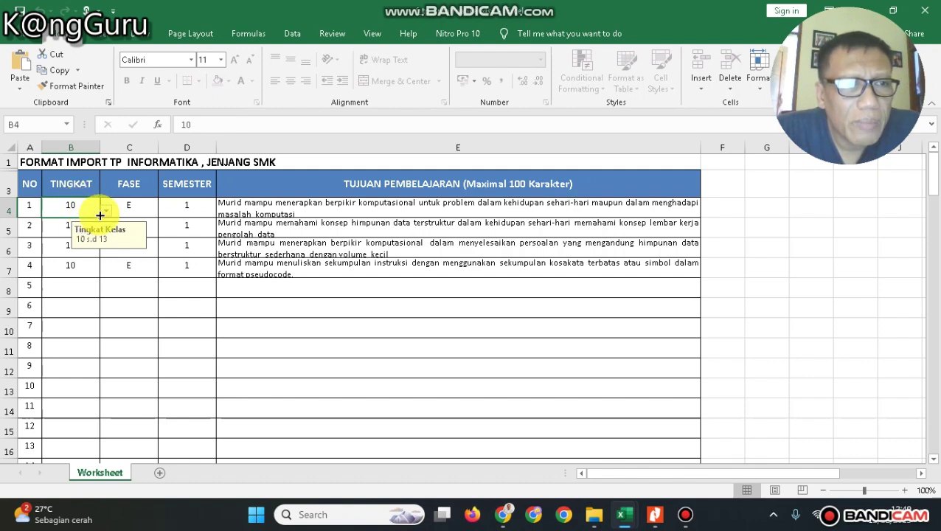
click(105, 211)
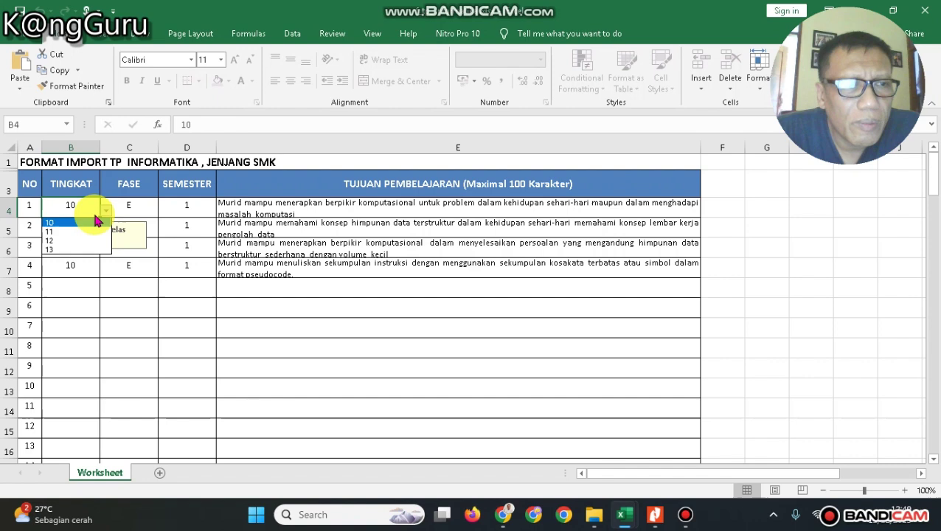
click(50, 221)
click(130, 205)
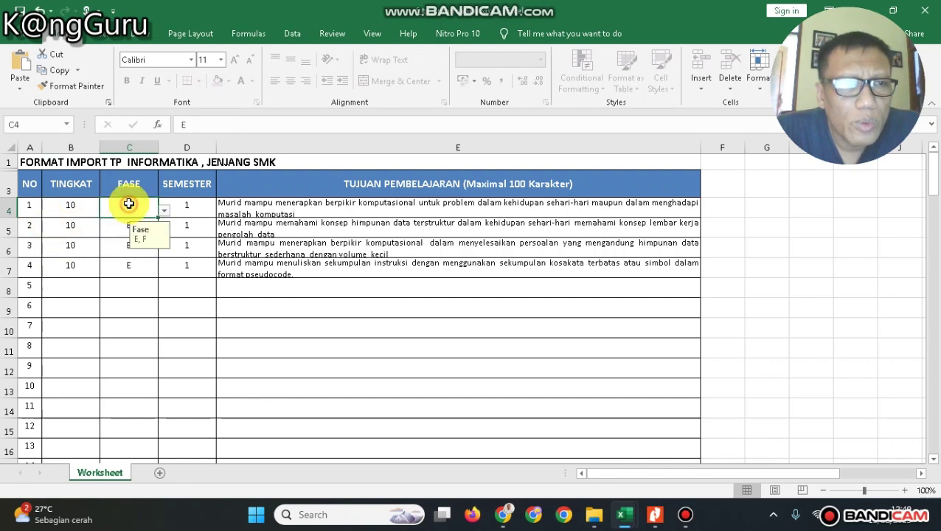
click(122, 222)
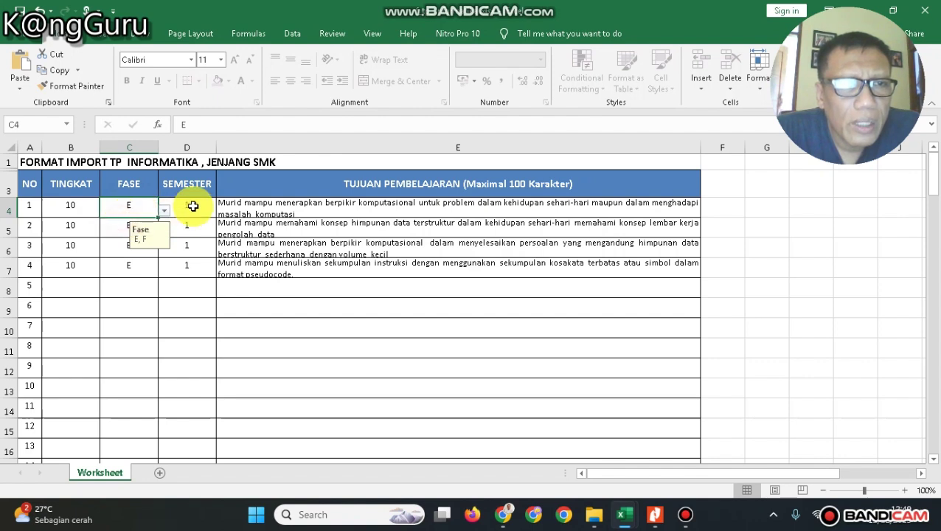
click(191, 206)
click(225, 213)
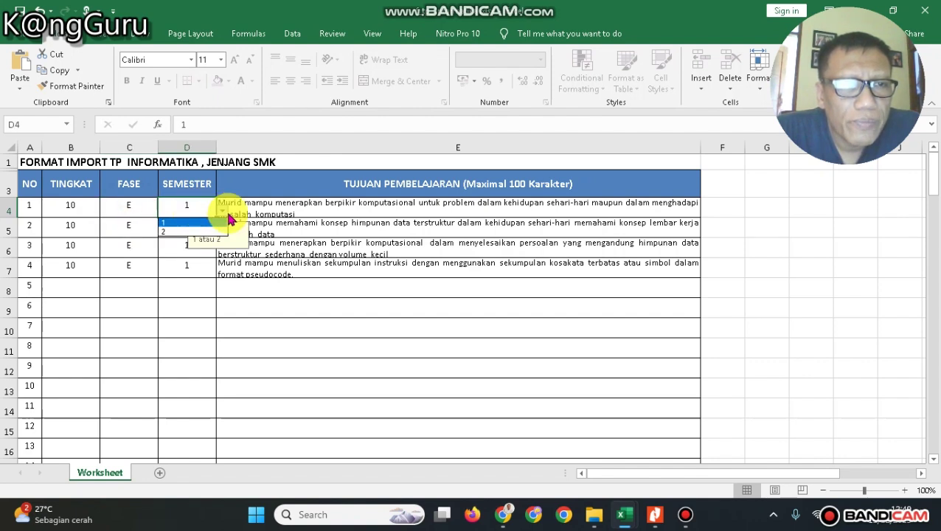
click(174, 222)
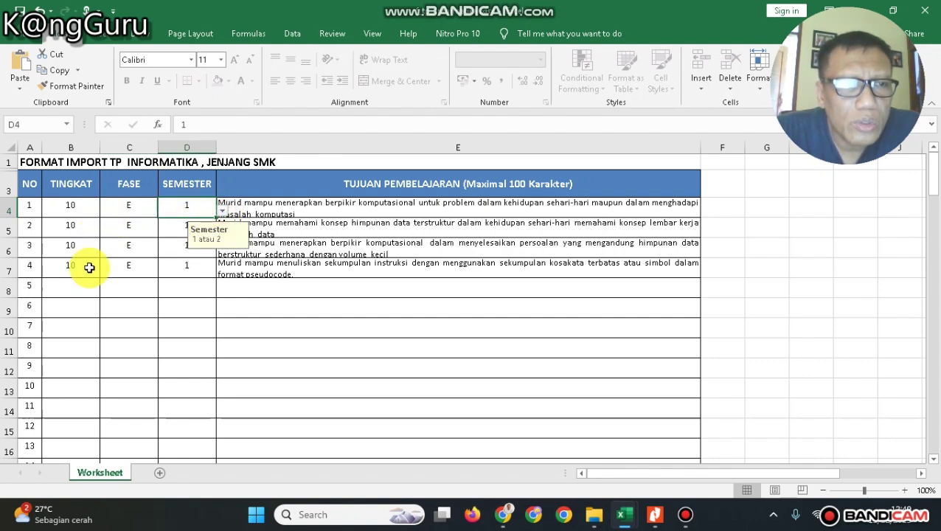
click(268, 212)
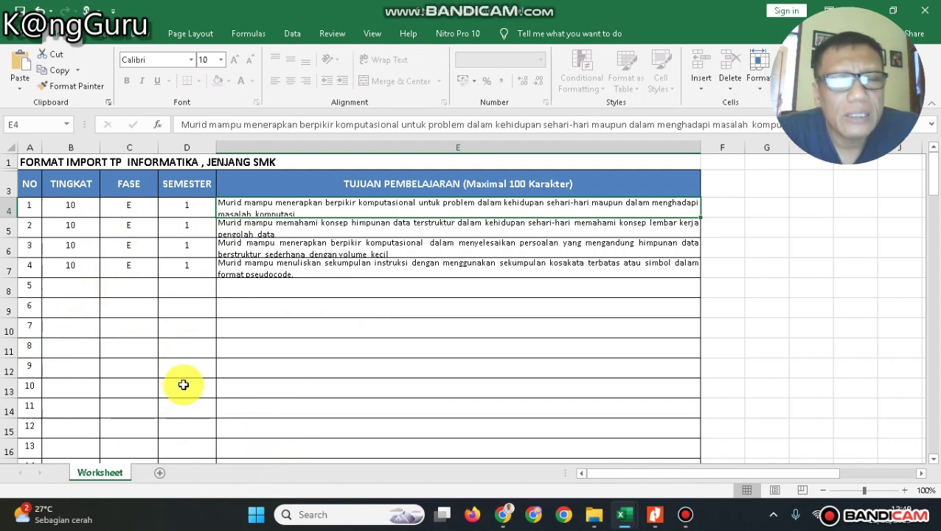
scroll(258, 349, down, 1)
scroll(259, 347, up, 1)
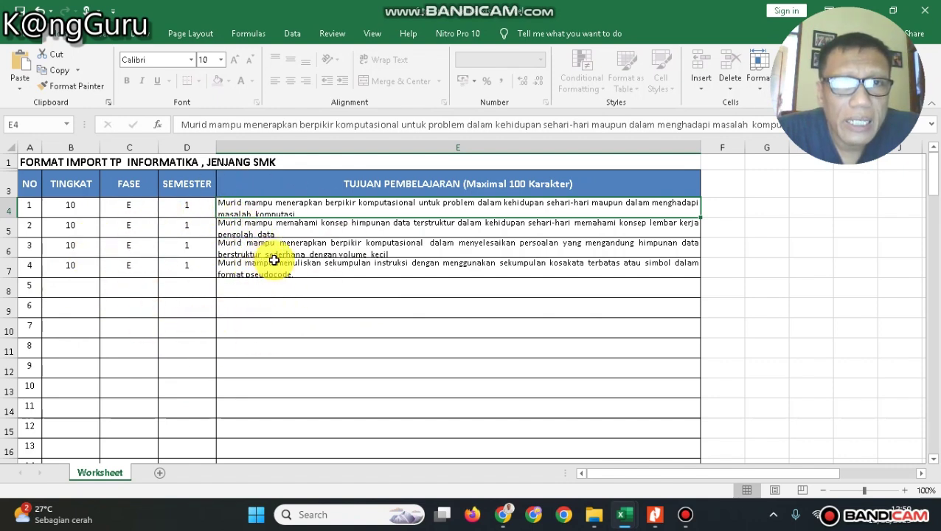
Switch back to Chrome and choose f_tp_ Koding dan Kecerdasan Artifisial .xlsx as the TP import file.
click(505, 516)
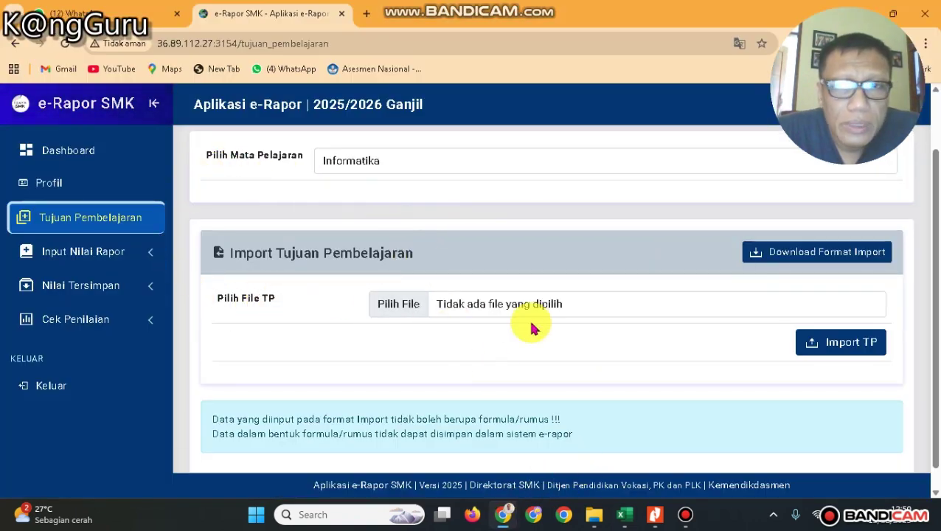
click(410, 309)
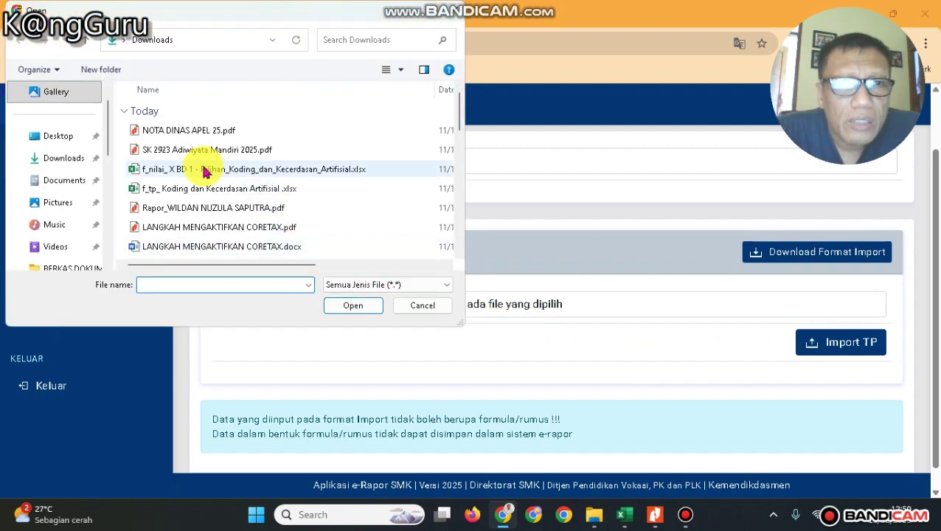
click(187, 192)
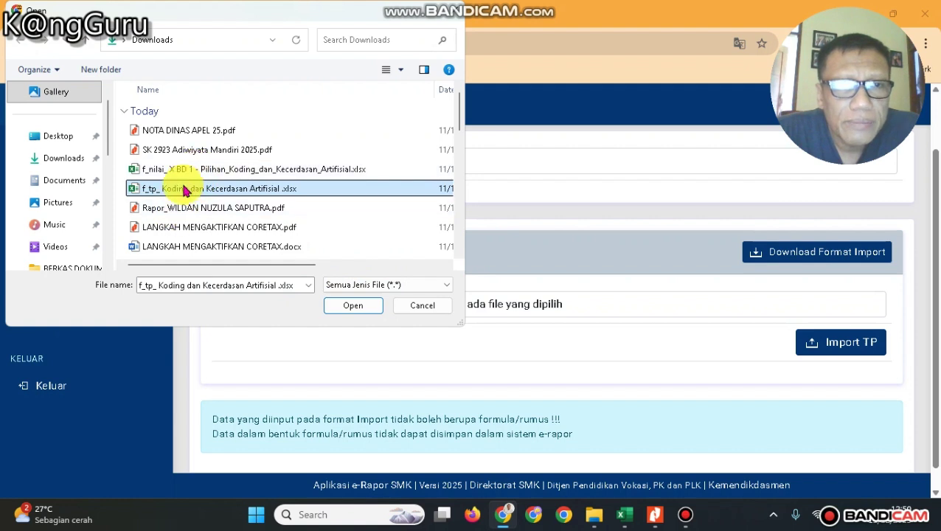
click(341, 310)
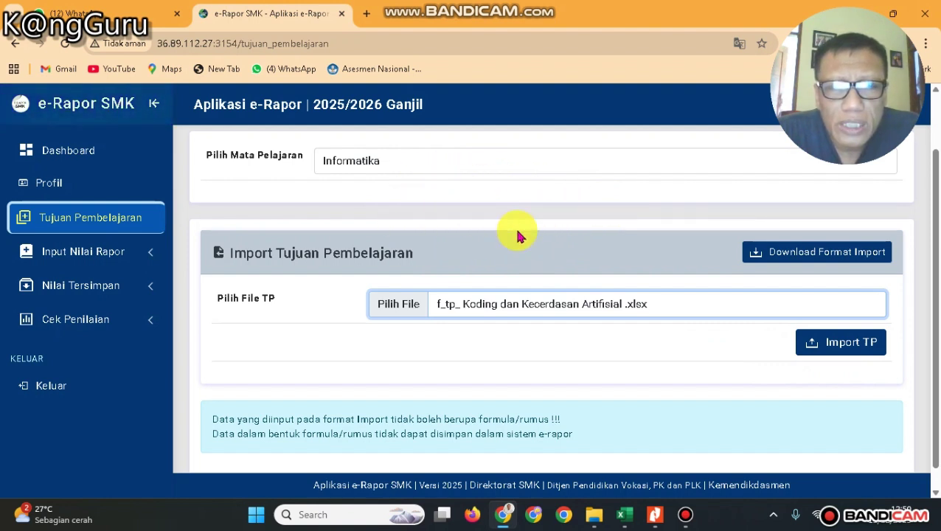
scroll(513, 284, down, 1)
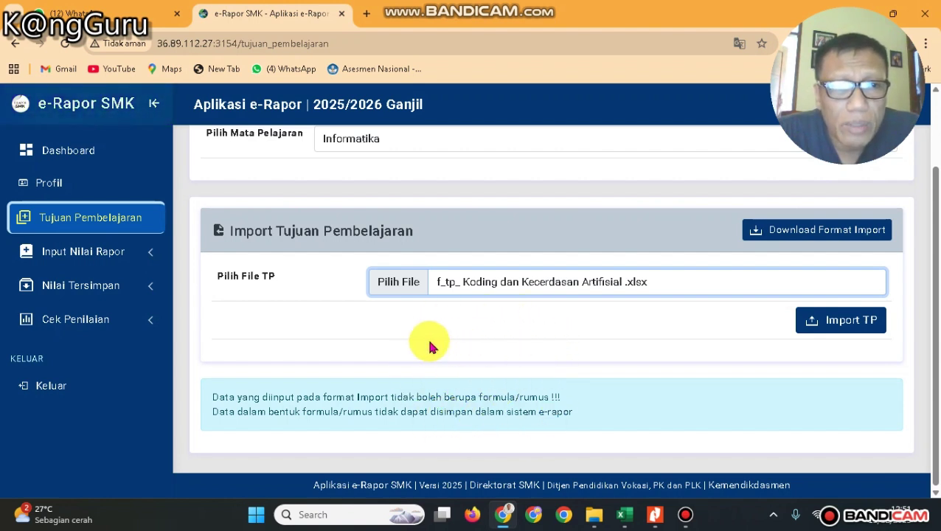
Reopen the Tujuan Pembelajaran page and review the list of learning objectives for Informatika.
click(111, 223)
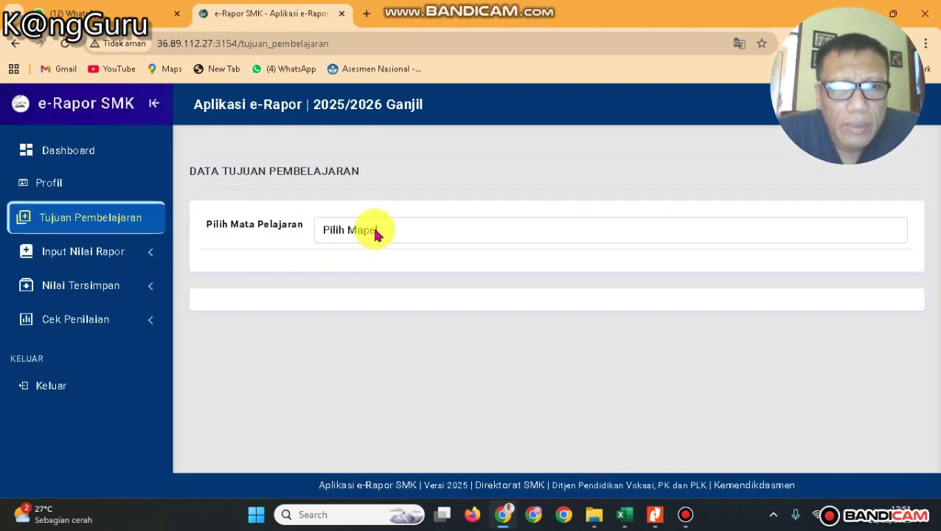
click(374, 232)
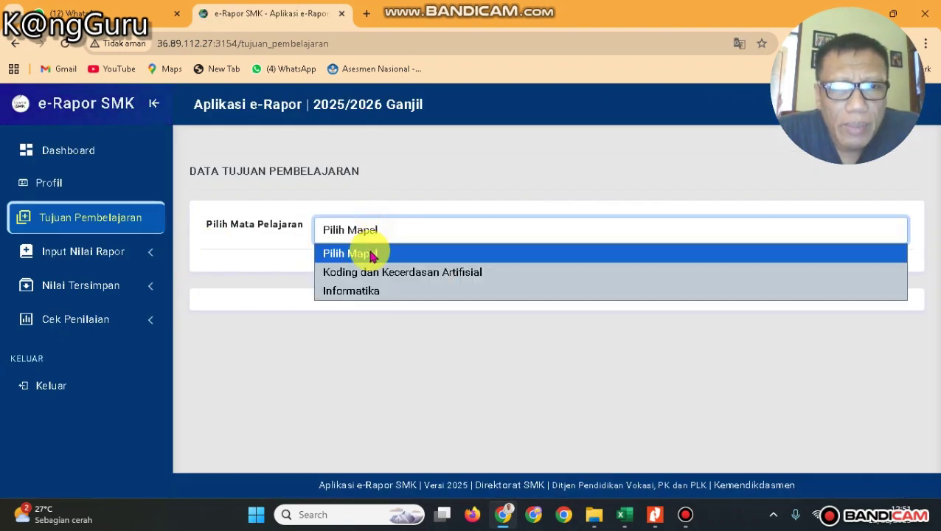
click(367, 291)
scroll(536, 341, down, 1)
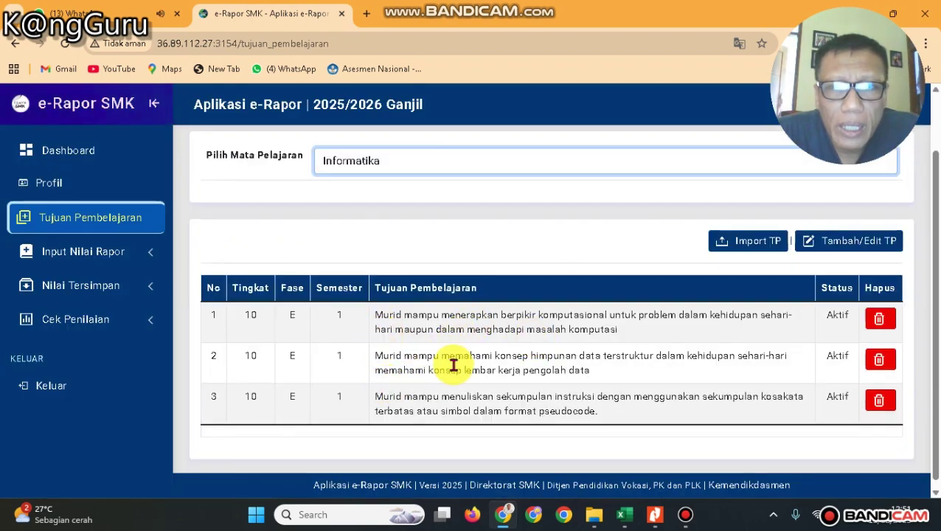
scroll(448, 364, up, 1)
scroll(454, 365, down, 1)
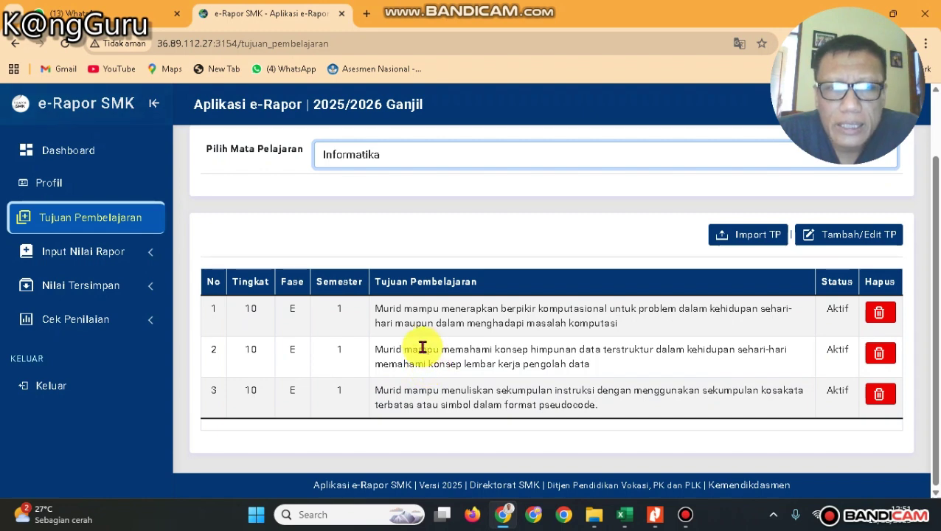
scroll(353, 348, up, 1)
scroll(358, 369, down, 1)
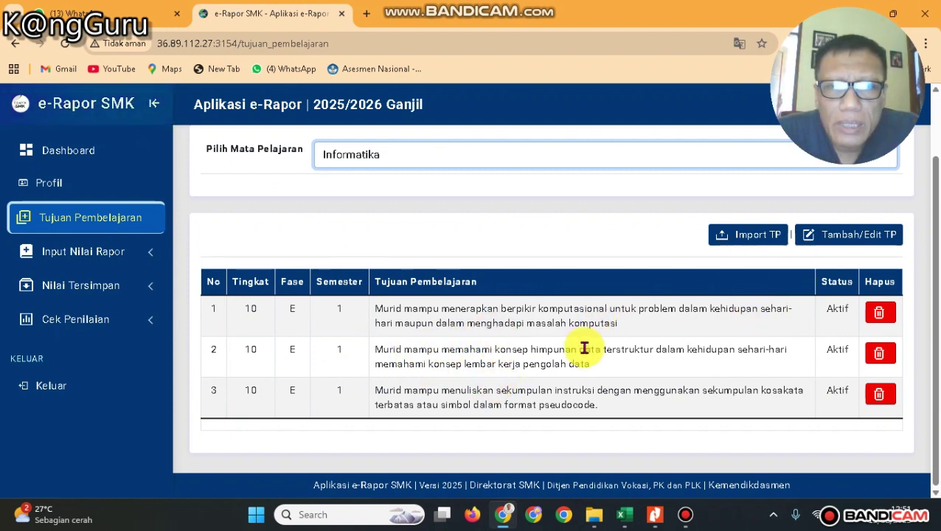
Open the Tambah/Edit TP form for Informatika and examine its filled and blank rows and the first row's Status options.
click(820, 246)
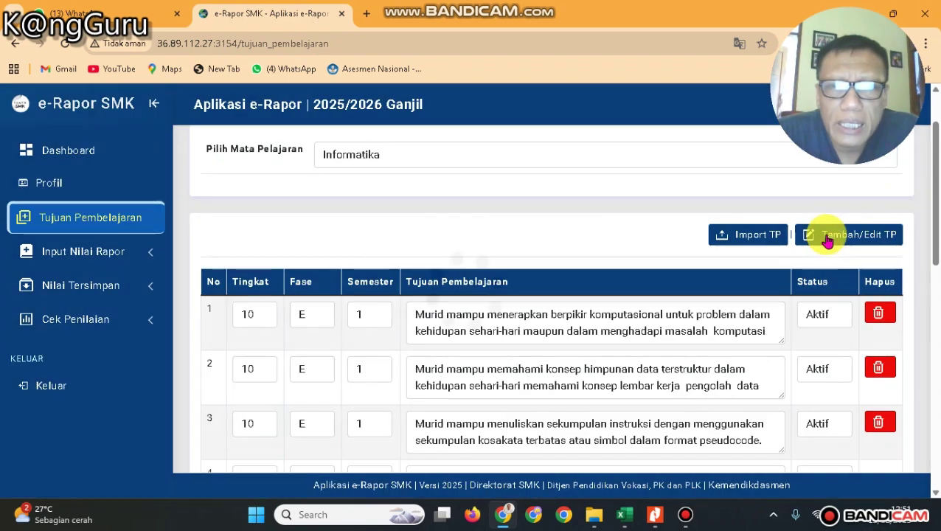
scroll(761, 297, down, 2)
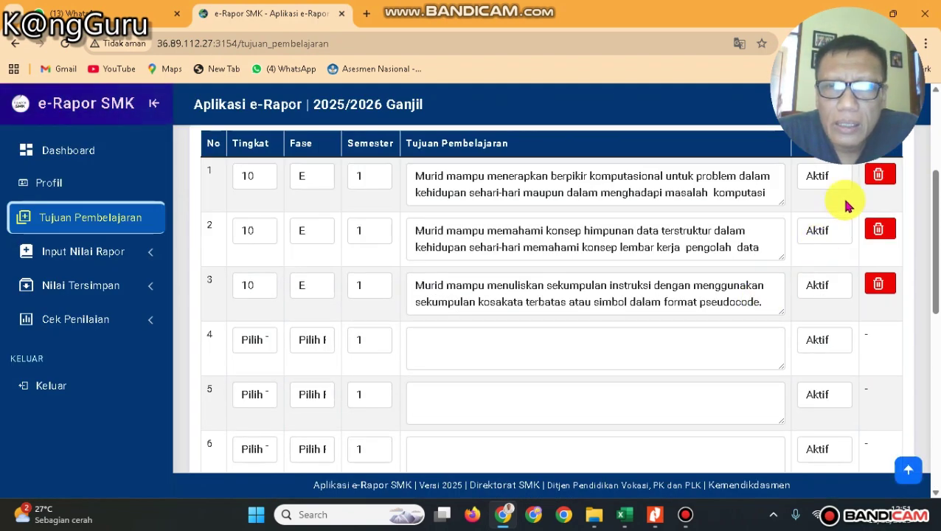
scroll(840, 210, up, 1)
scroll(852, 197, up, 1)
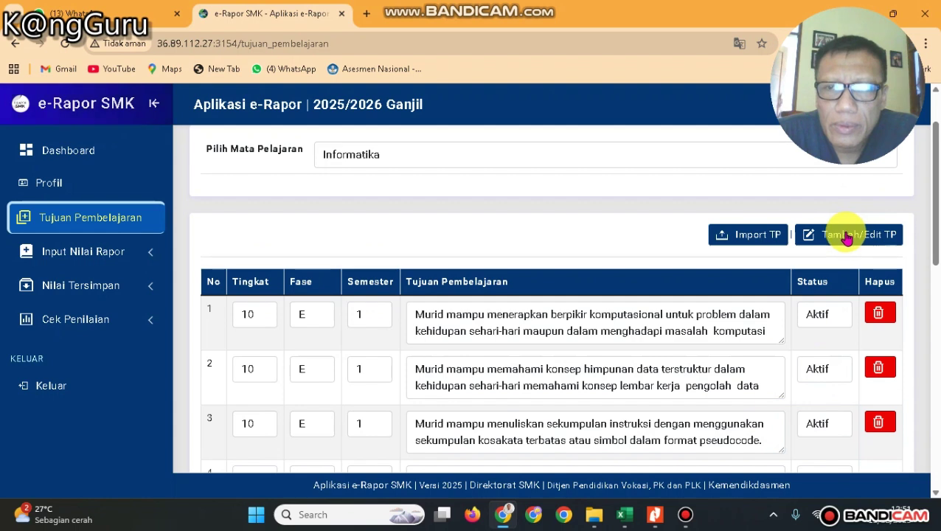
scroll(845, 247, down, 9)
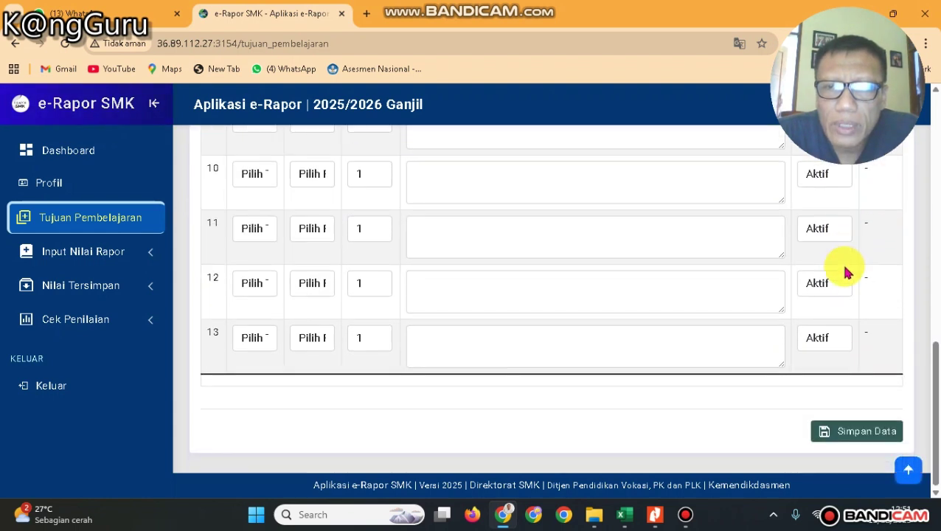
scroll(855, 273, up, 8)
scroll(859, 273, up, 1)
click(821, 306)
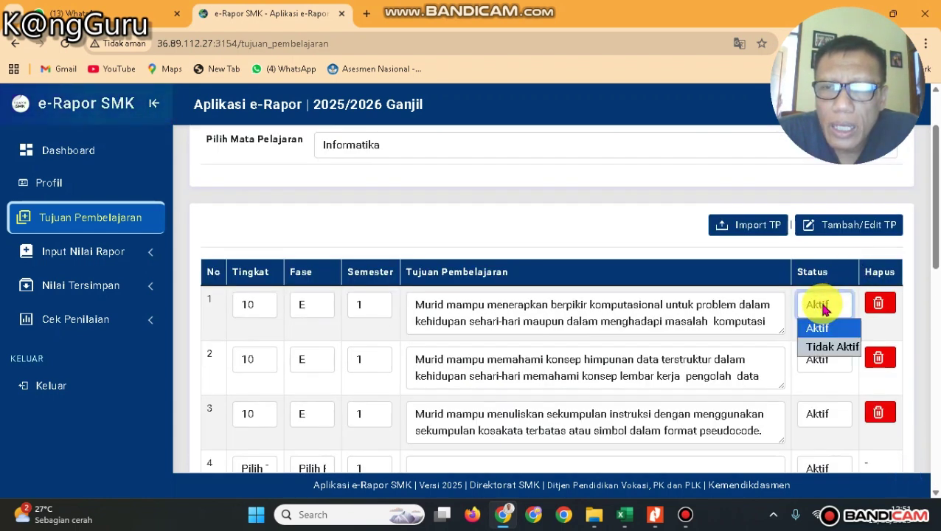
click(824, 309)
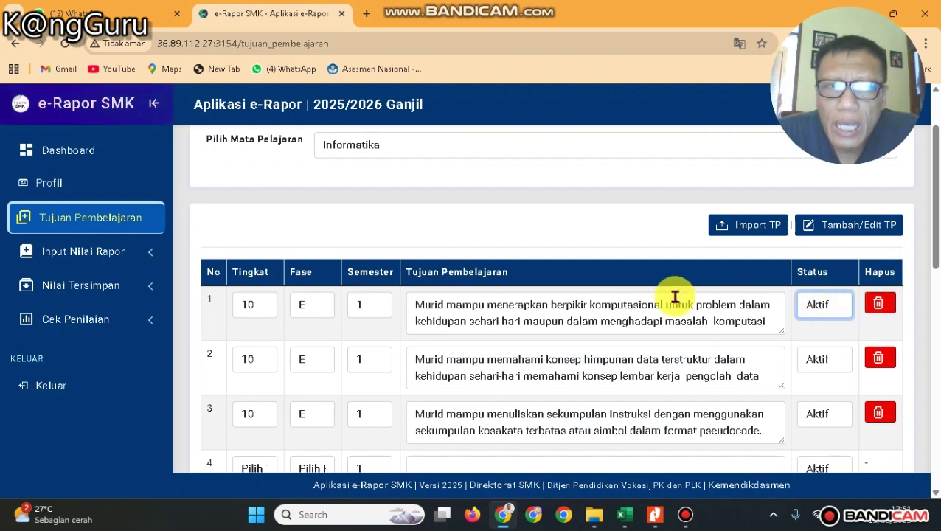
Reload the Tujuan Pembelajaran page, select Informatika as the subject and view its saved learning objectives.
click(120, 221)
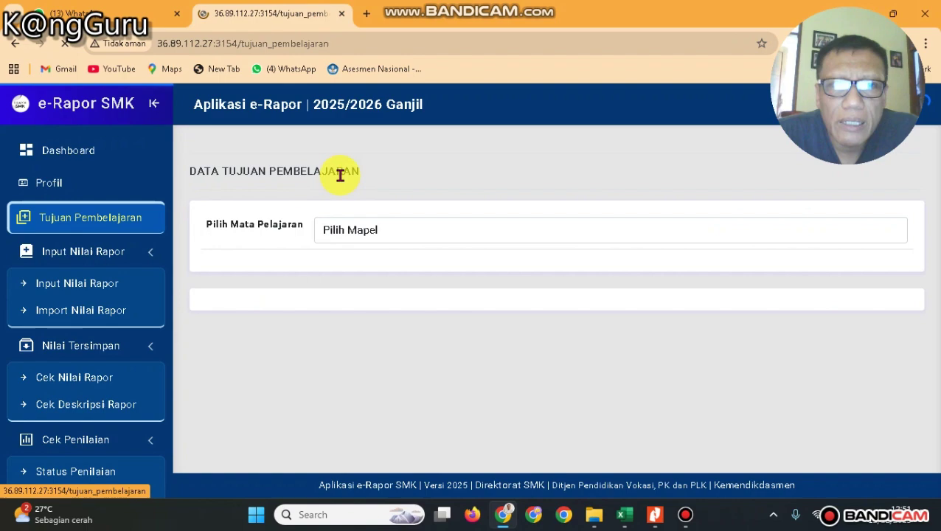
click(349, 229)
click(357, 293)
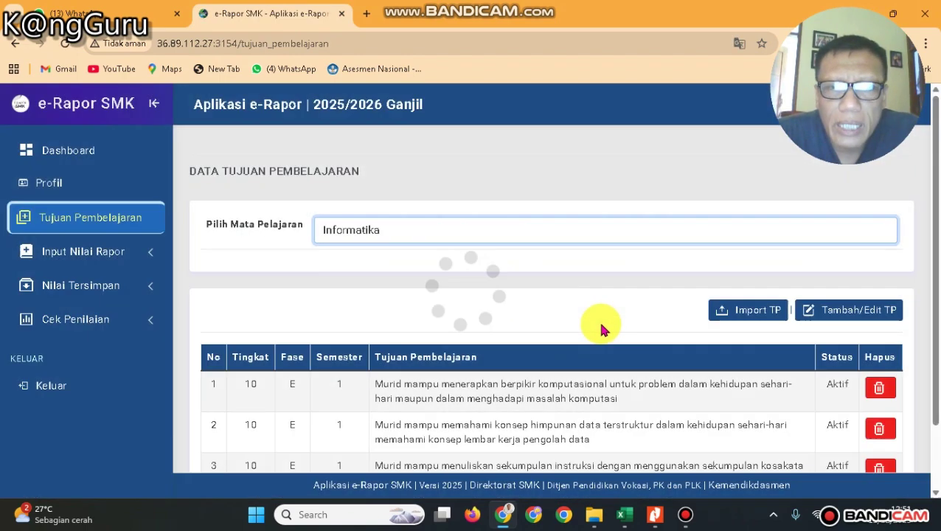
scroll(836, 319, down, 1)
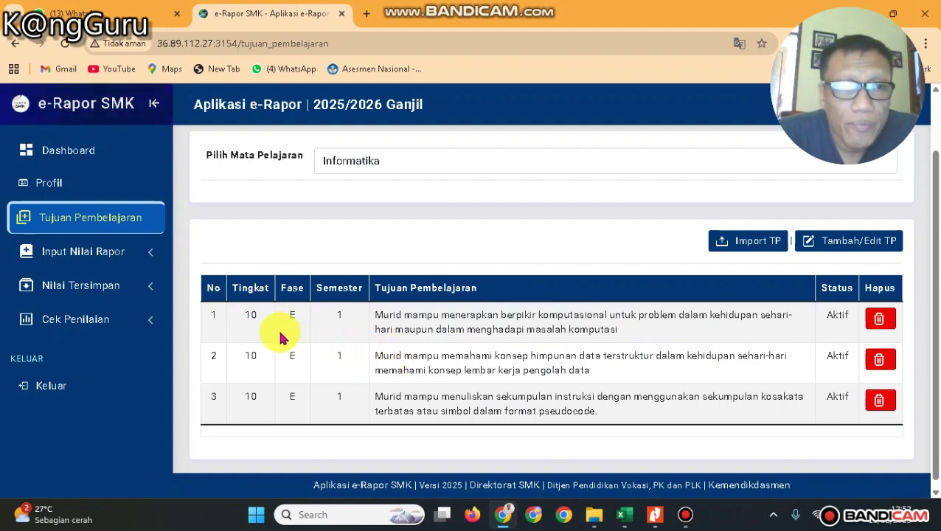
Open the Import Nilai Rapor page and select class X BD 1 - Reguler with the subject Informatika.
click(102, 255)
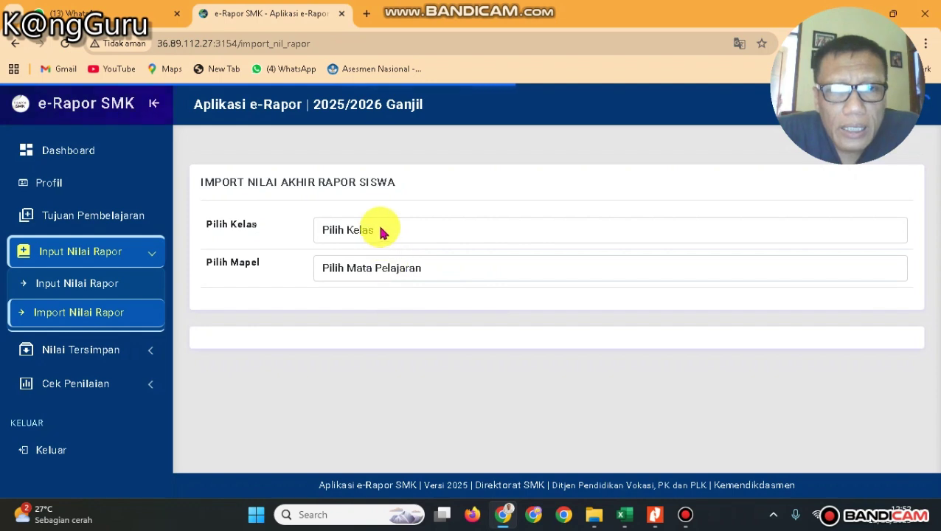
click(381, 231)
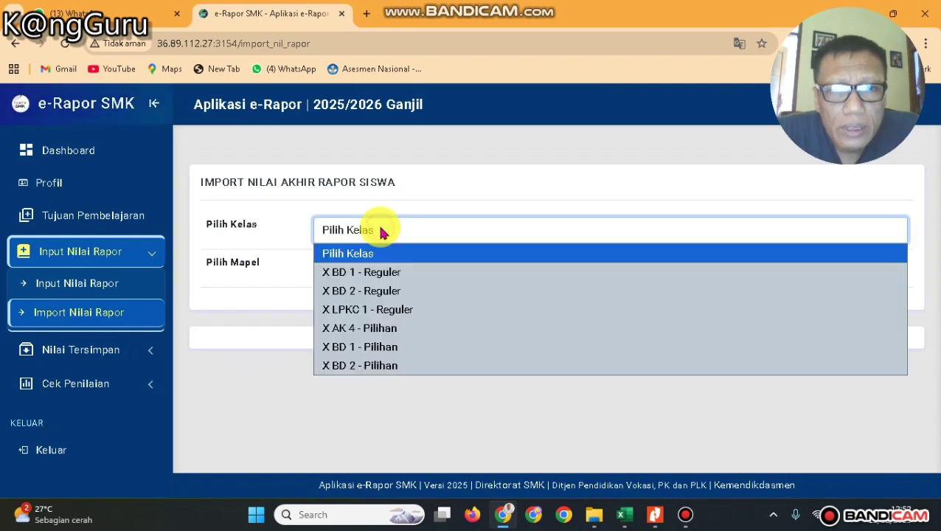
click(369, 275)
click(360, 270)
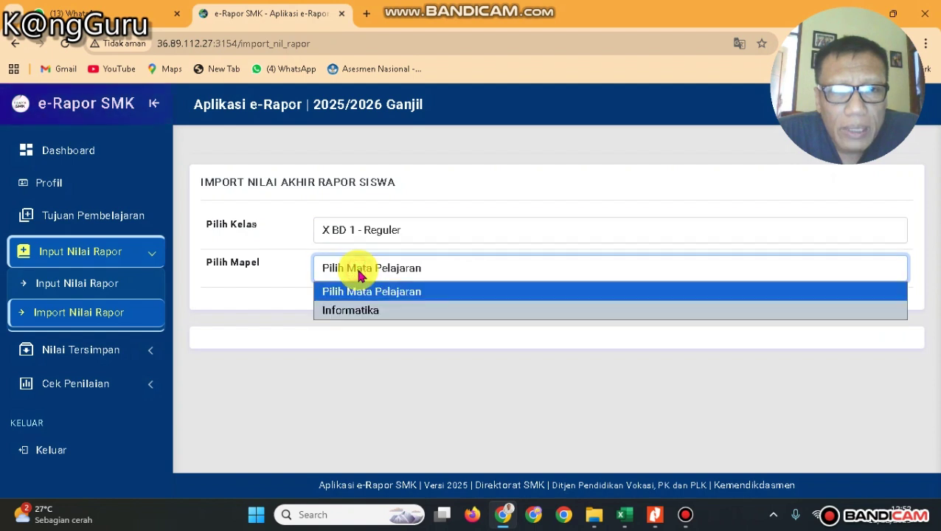
click(351, 309)
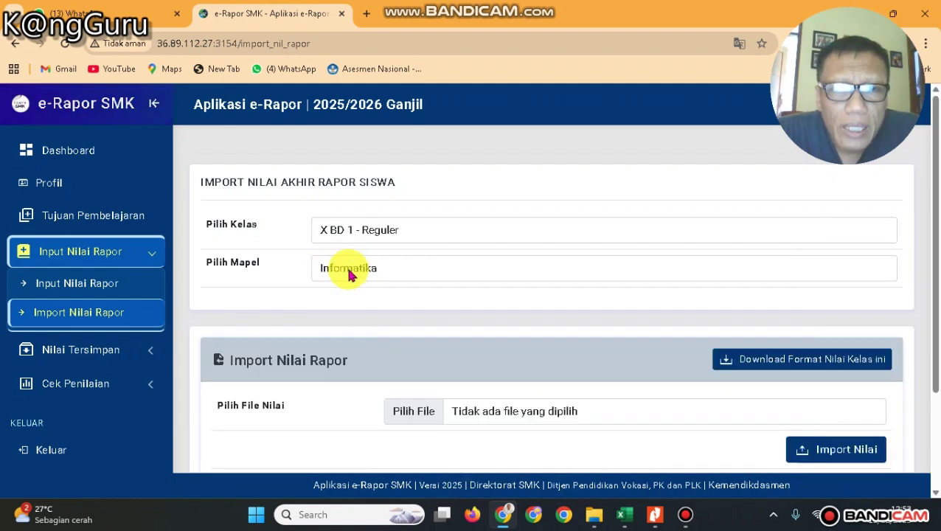
click(348, 273)
click(343, 315)
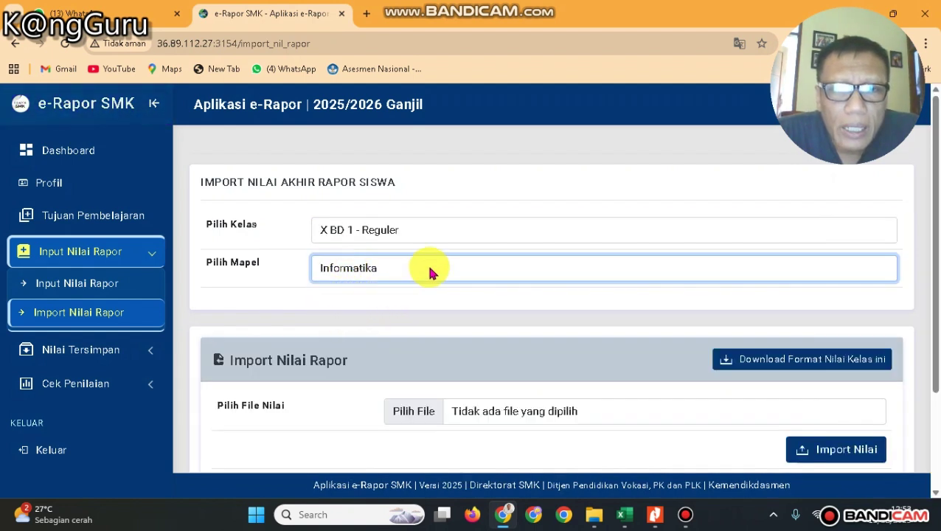
scroll(430, 268, down, 1)
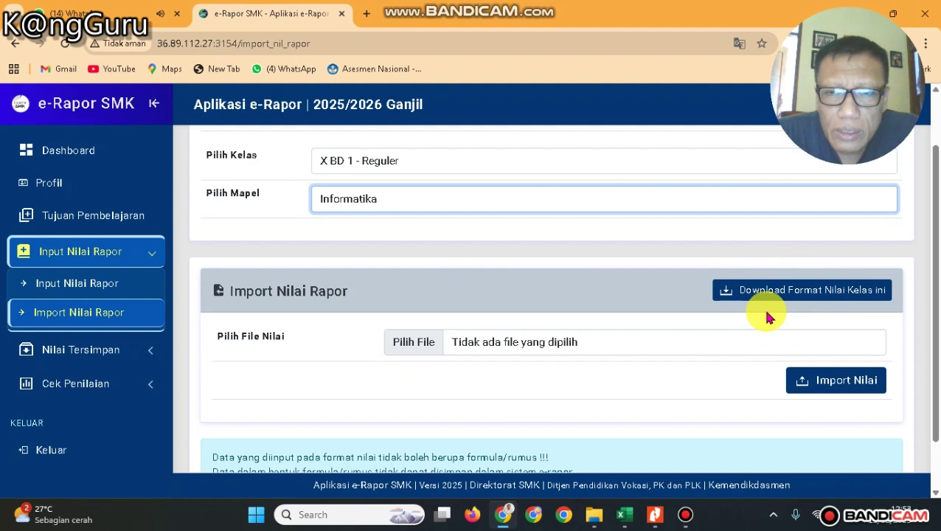
Switch to the f_nilai_ X BD 1 - Reguler workbook in Excel and examine the first student's Nilai Rapor cell.
click(624, 514)
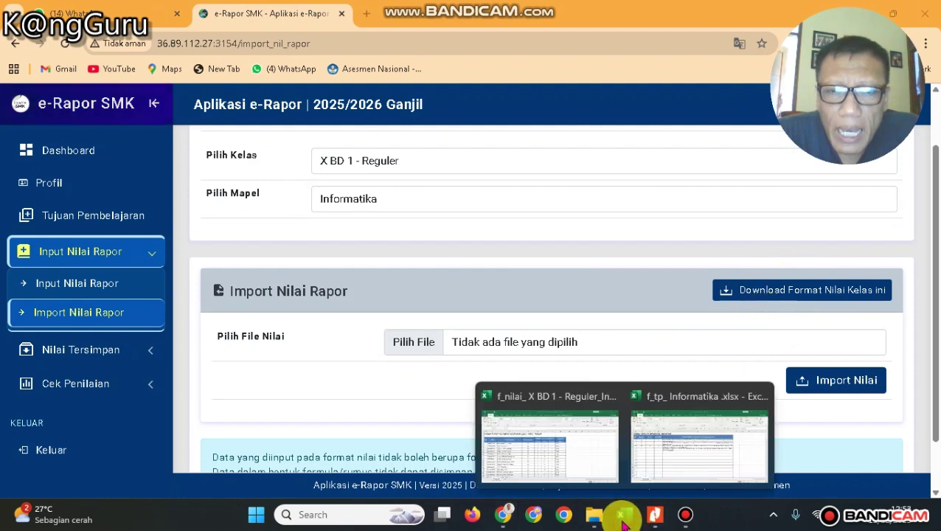
click(556, 471)
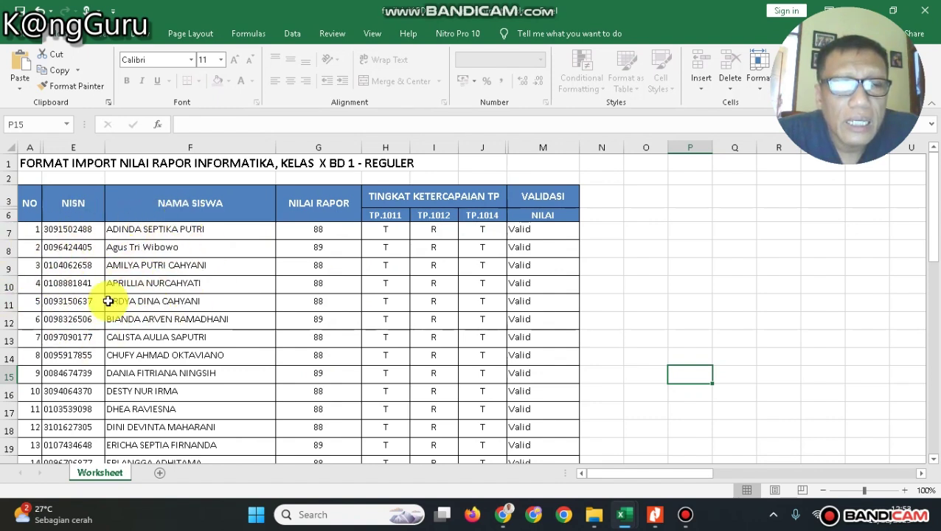
click(333, 233)
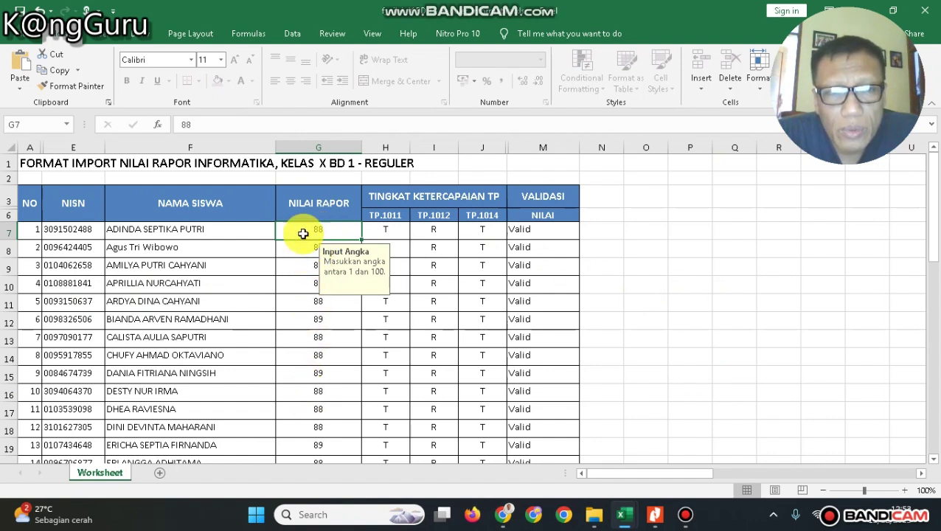
click(740, 340)
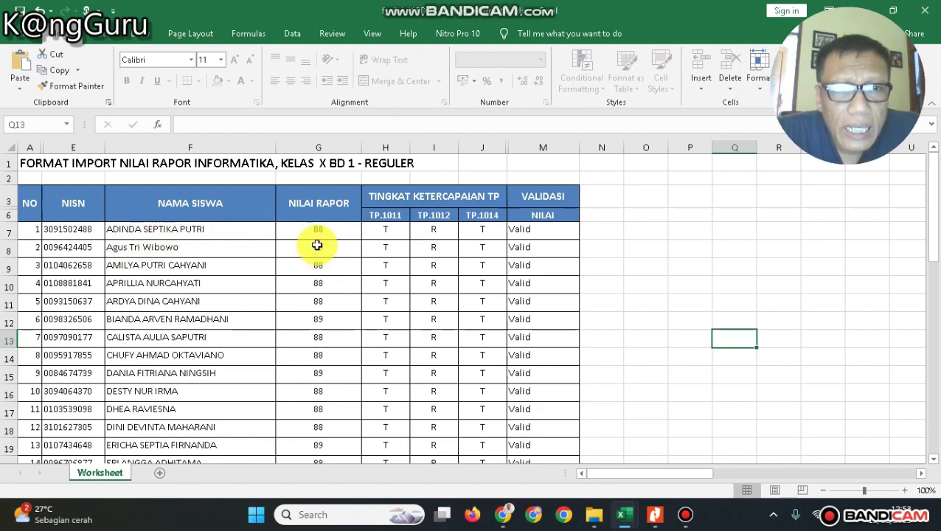
Examine the first student's Tingkat Ketercapaian TP cells for TP.1011, TP.1012 and TP.1014 and their input hints.
click(393, 235)
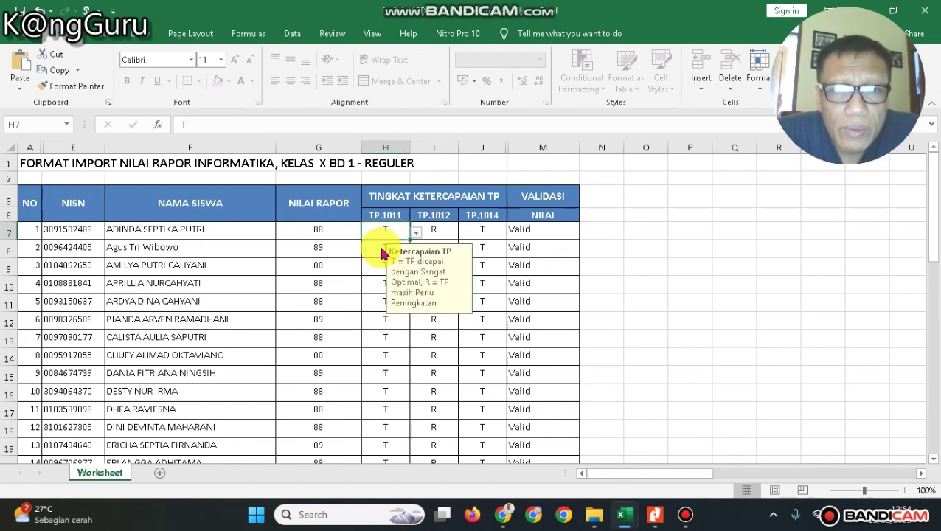
click(440, 231)
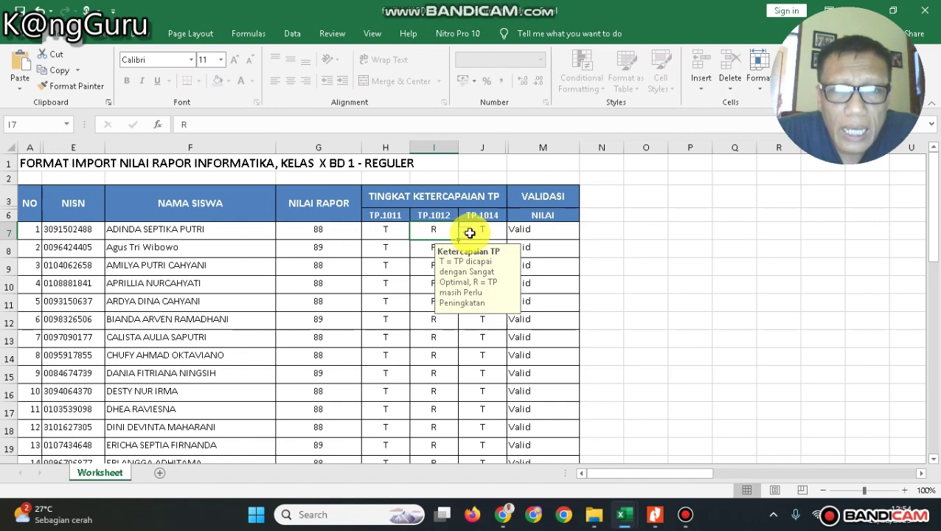
click(467, 233)
click(451, 232)
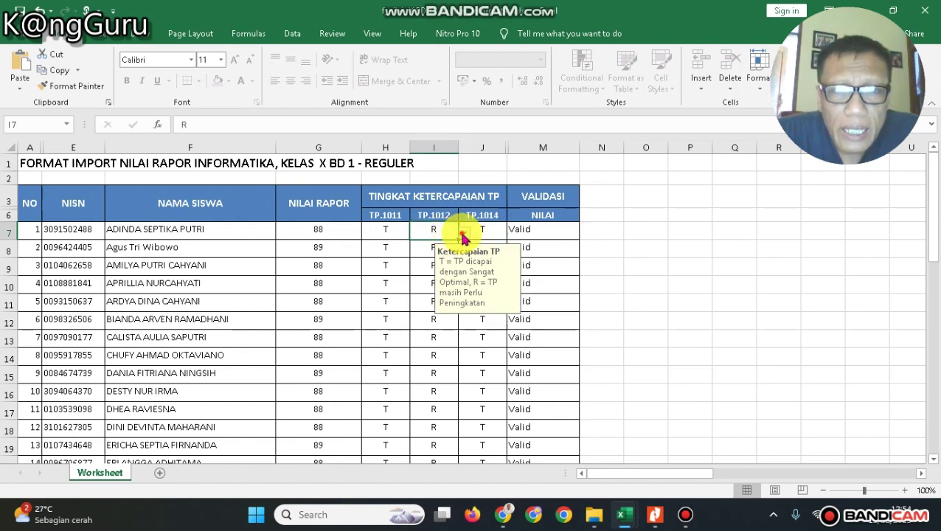
click(463, 233)
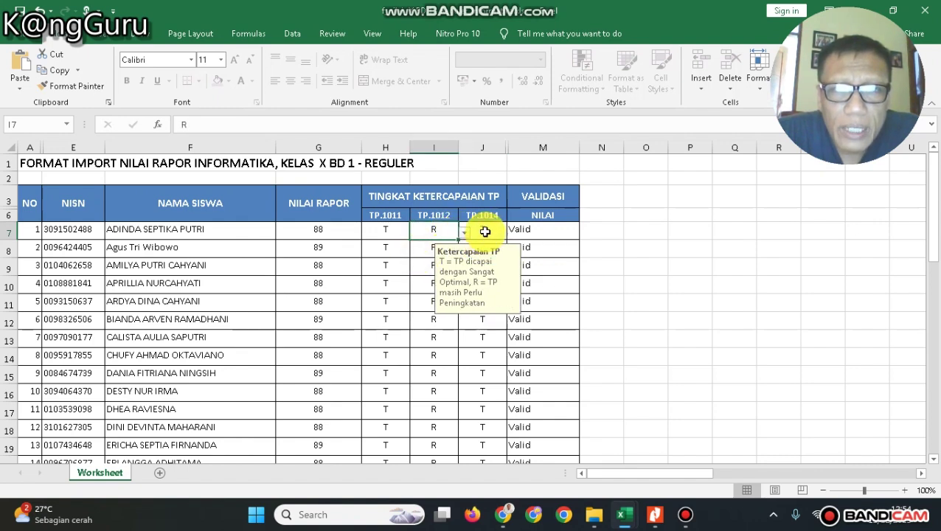
click(485, 231)
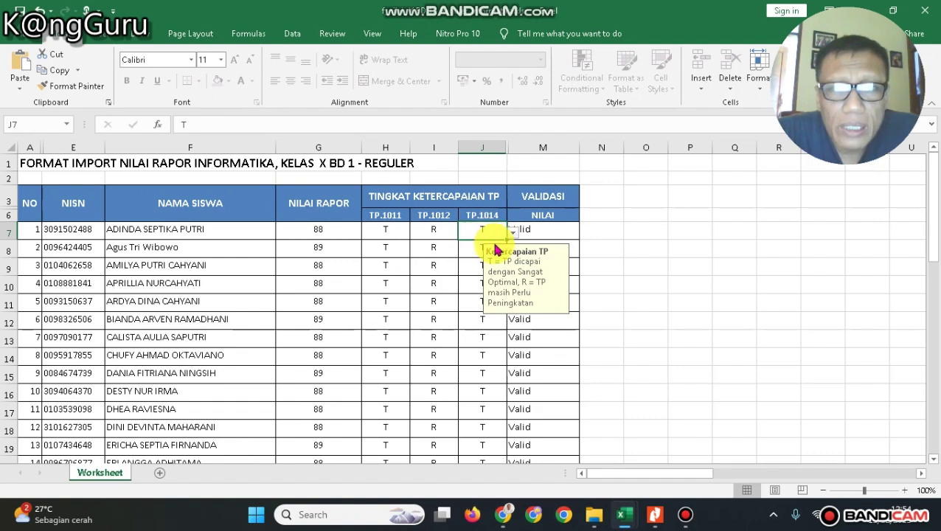
click(603, 233)
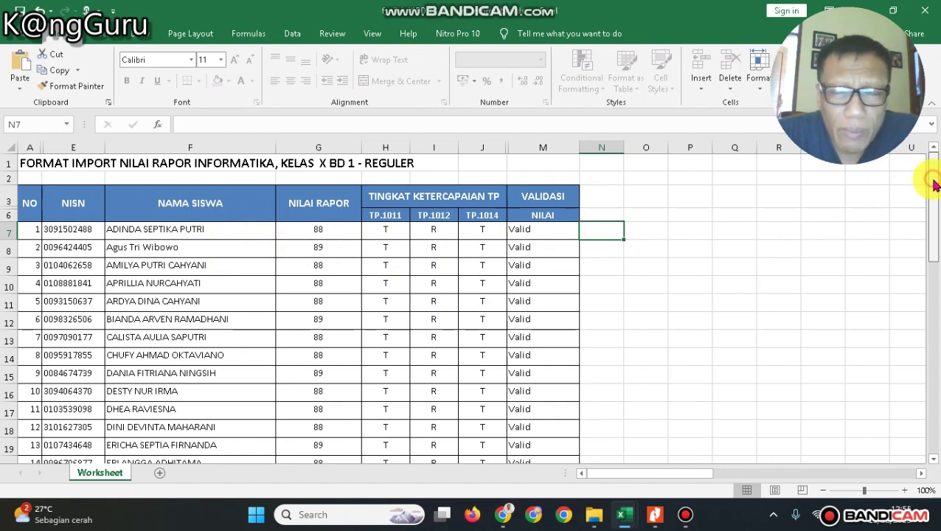
Read the Keterangan and Catatan Validasi notes below the student list, and return to the start of the sheet.
drag(933, 184, 936, 290)
click(935, 341)
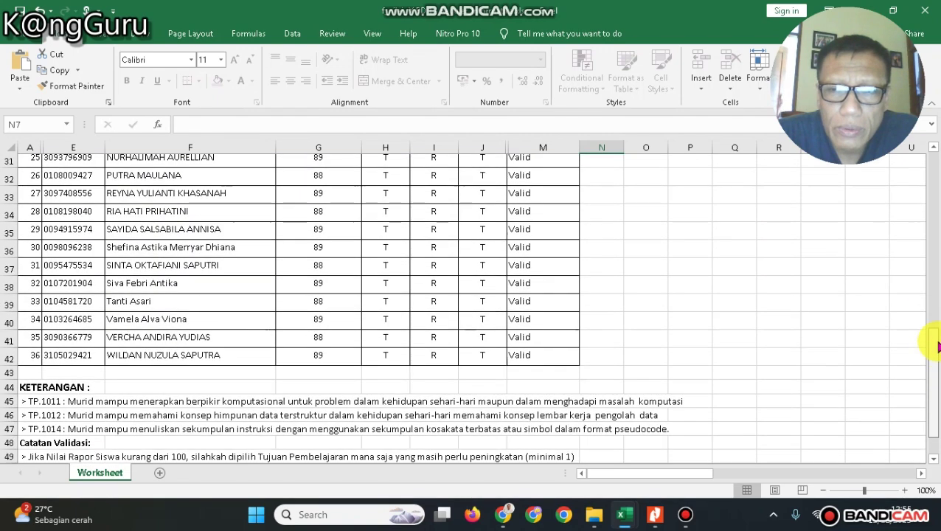
scroll(932, 357, down, 1)
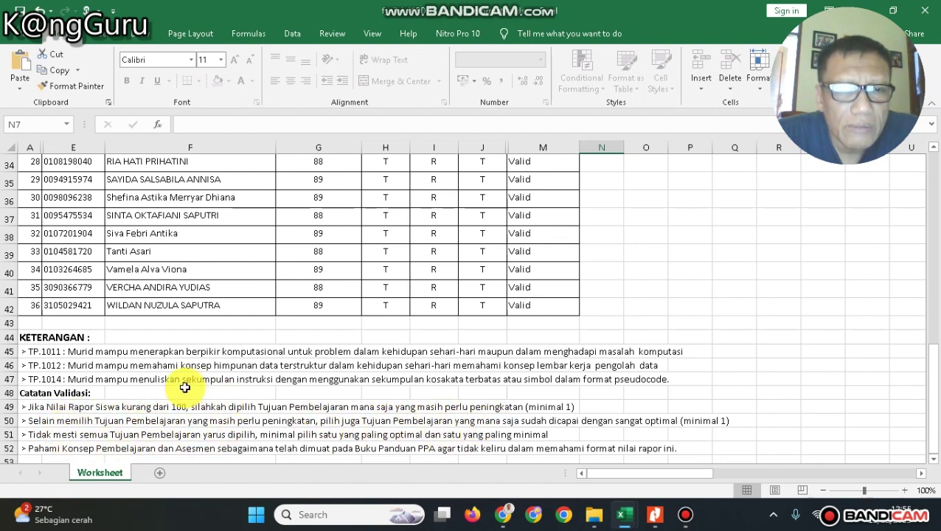
scroll(184, 386, down, 2)
scroll(185, 387, up, 1)
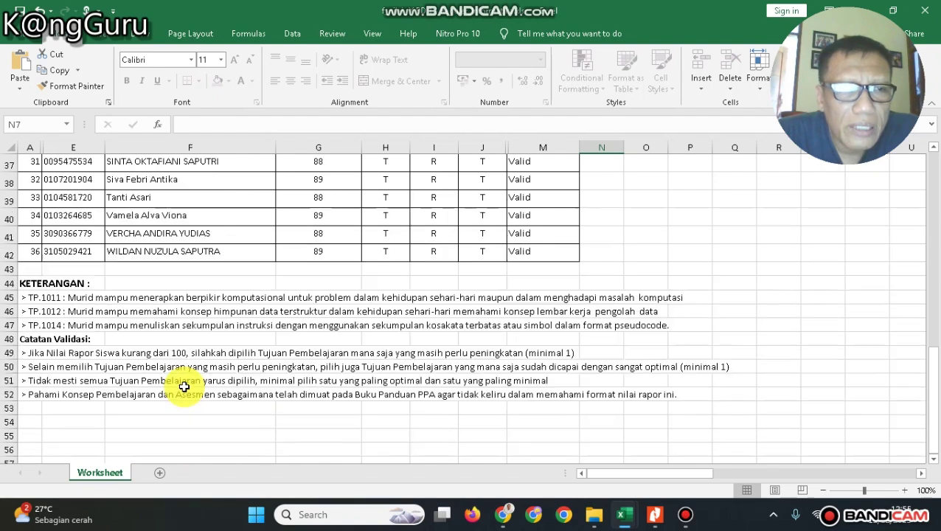
scroll(184, 386, up, 1)
scroll(184, 387, up, 11)
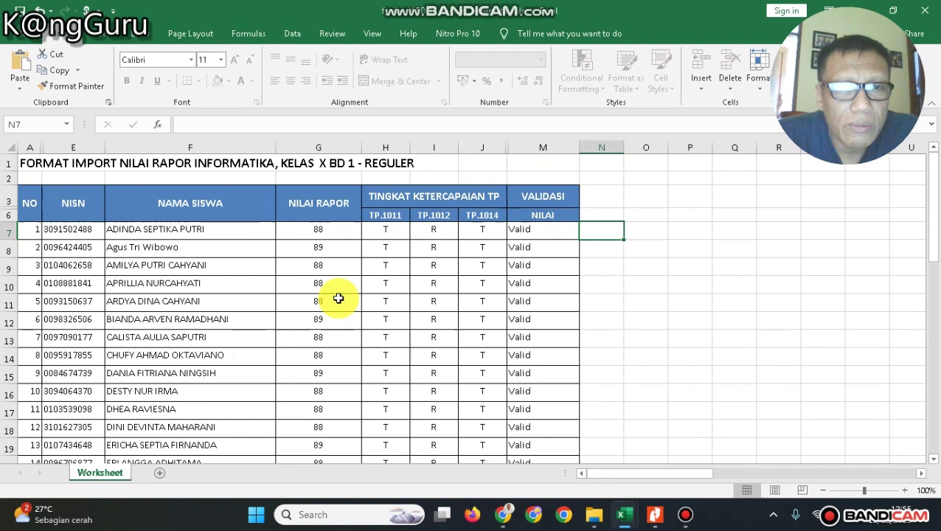
Review the first student's Nilai Rapor cell together with the three TP achievement cells in the same row.
click(320, 229)
click(376, 231)
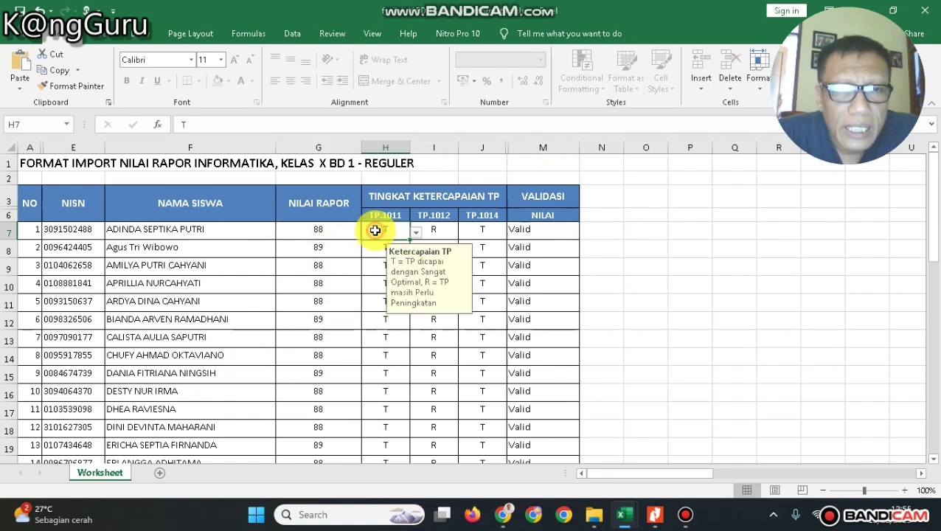
click(432, 233)
click(476, 234)
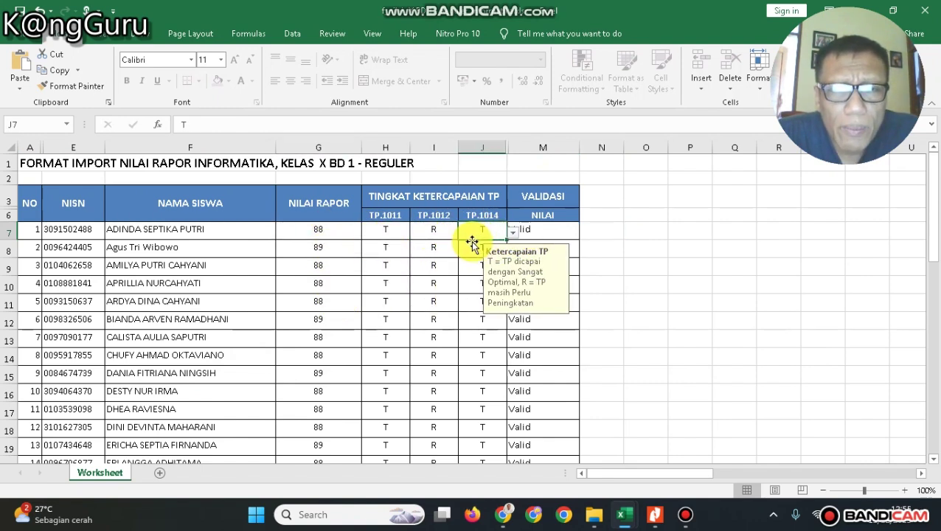
click(649, 267)
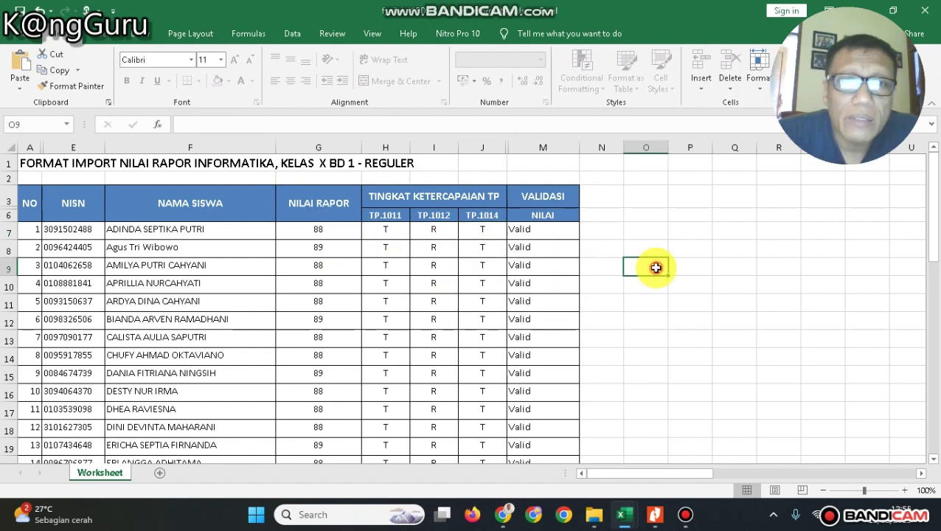
Examine the Validasi Nilai column and its first student's cell, and switch back to the Import Nilai Rapor page in Chrome.
click(553, 145)
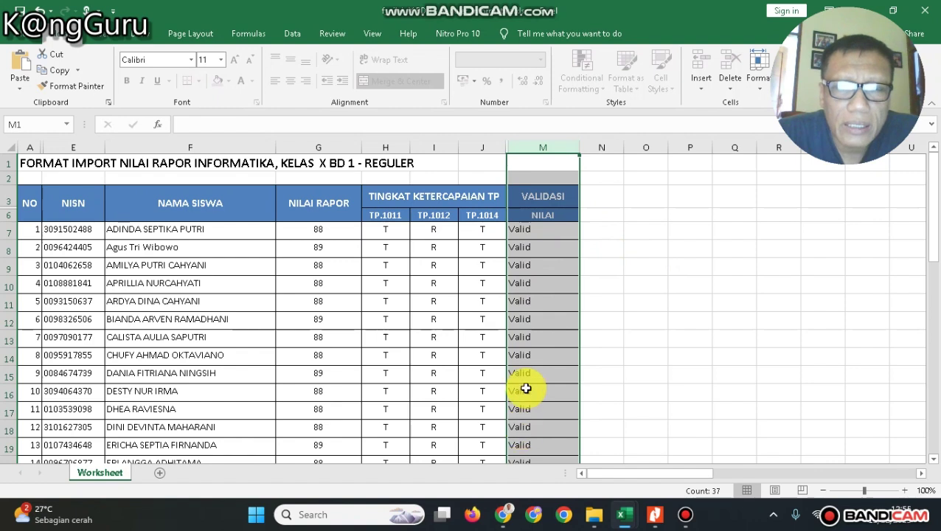
click(530, 230)
click(622, 251)
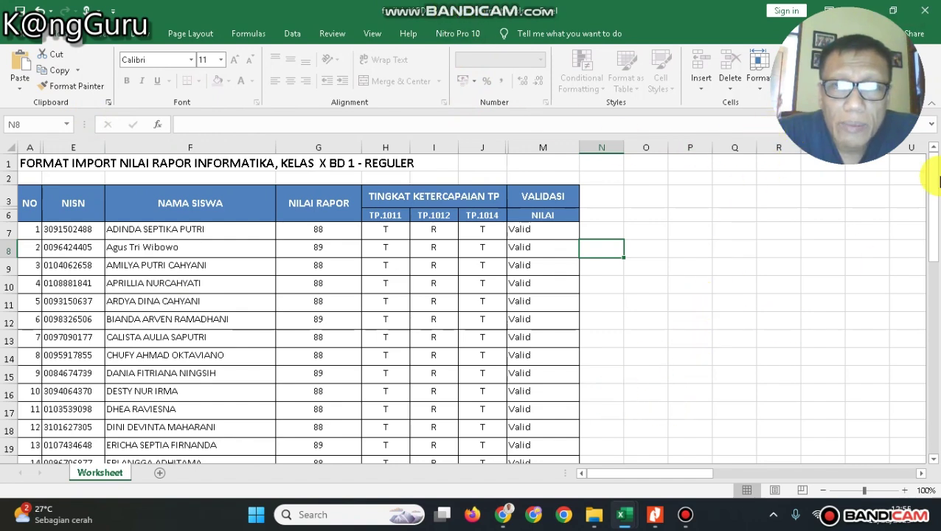
click(501, 514)
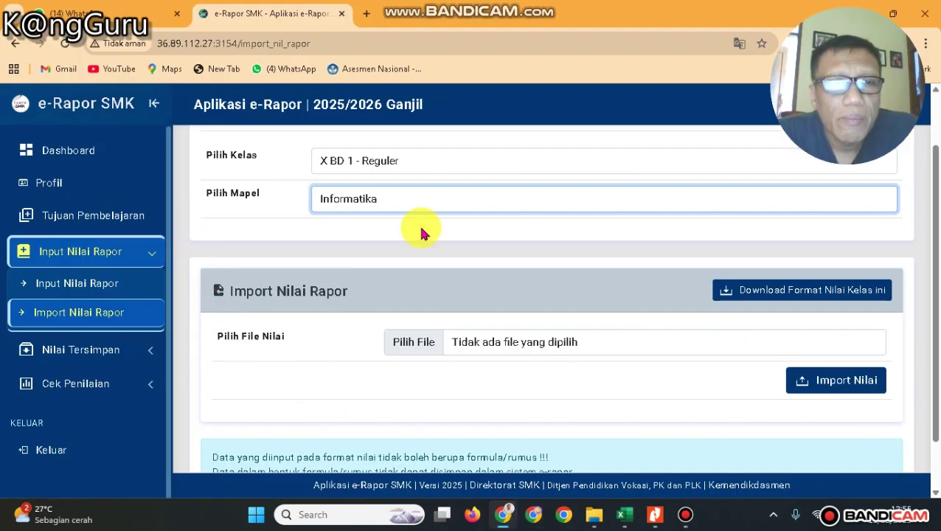
Reload the Import Nilai Rapor page and choose class X BD 1 - Reguler with the subject Informatika.
click(96, 251)
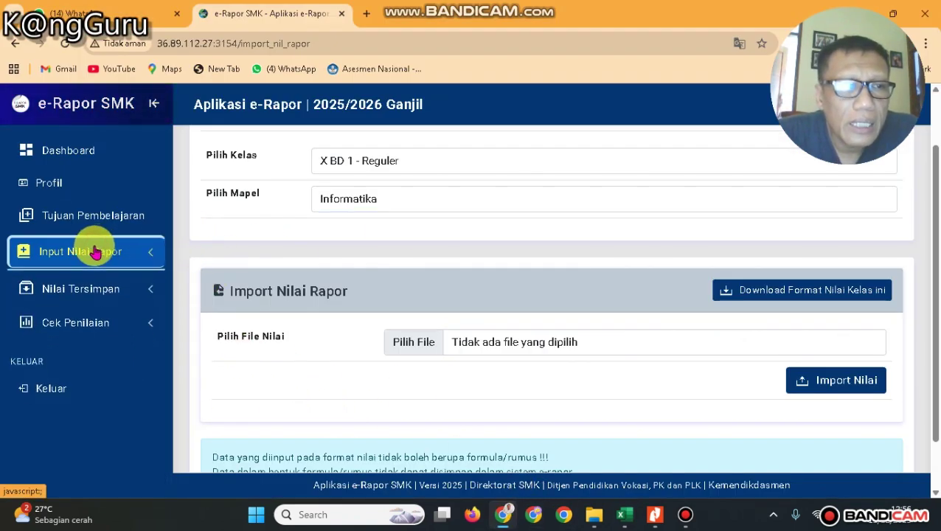
click(90, 255)
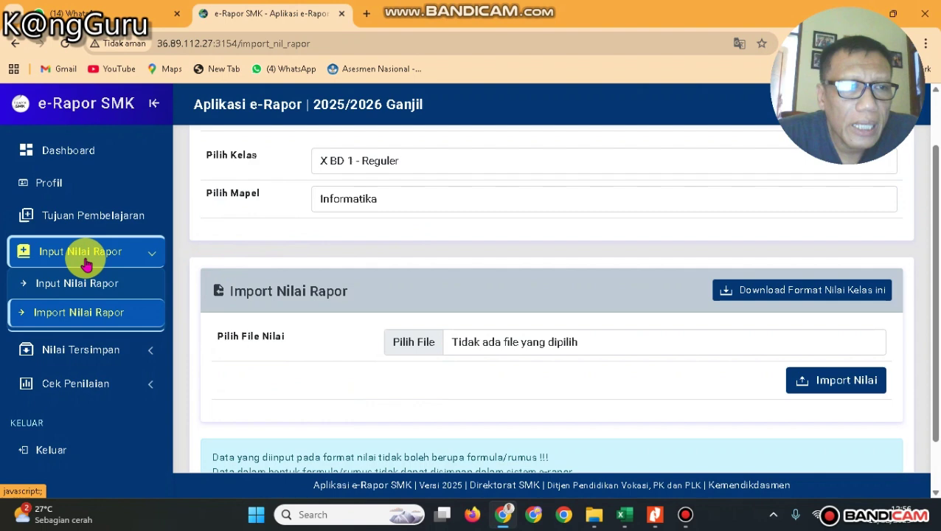
click(68, 317)
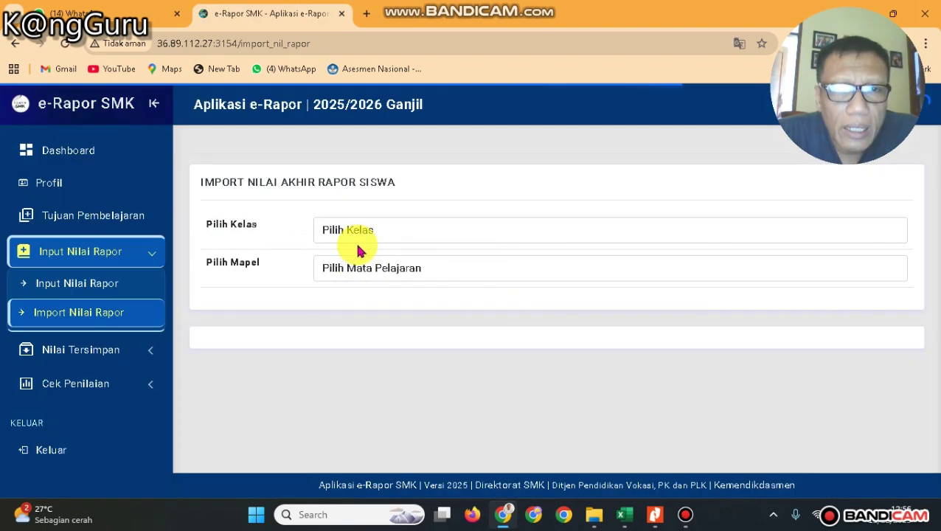
click(359, 233)
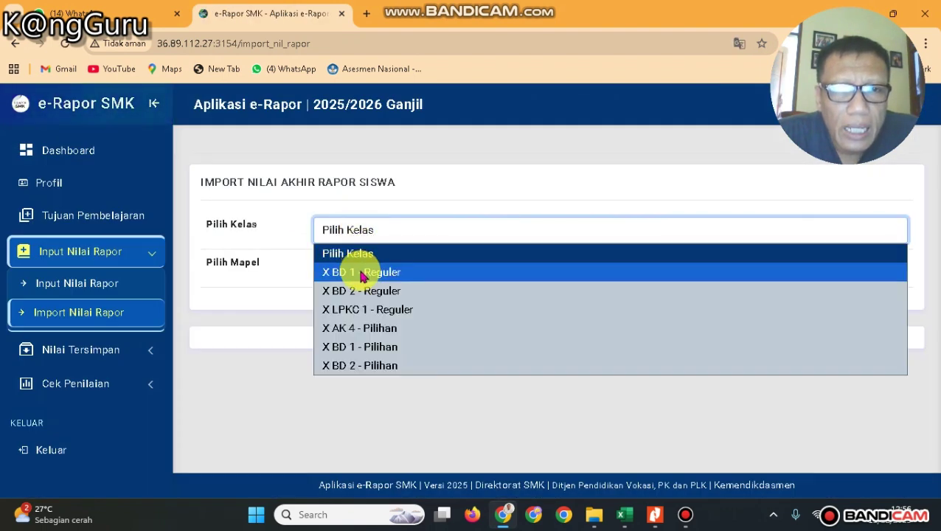
click(360, 270)
click(361, 276)
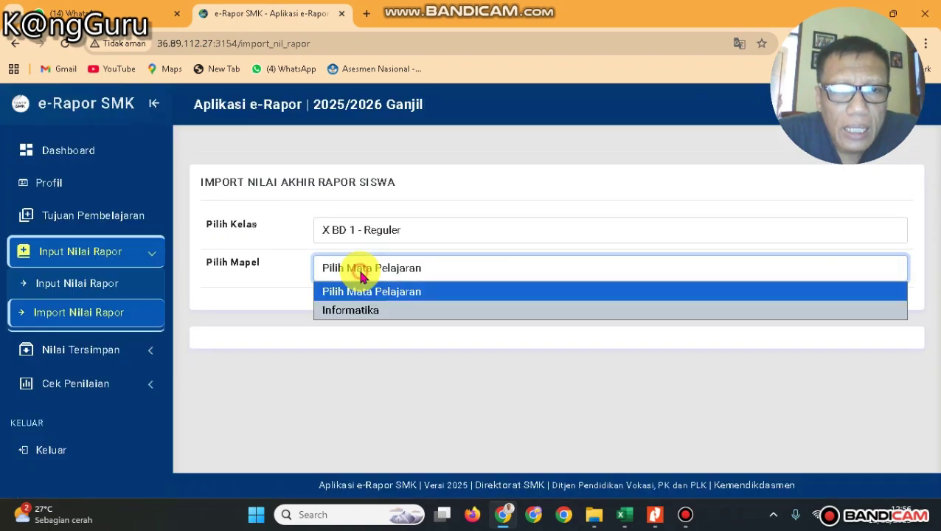
click(349, 309)
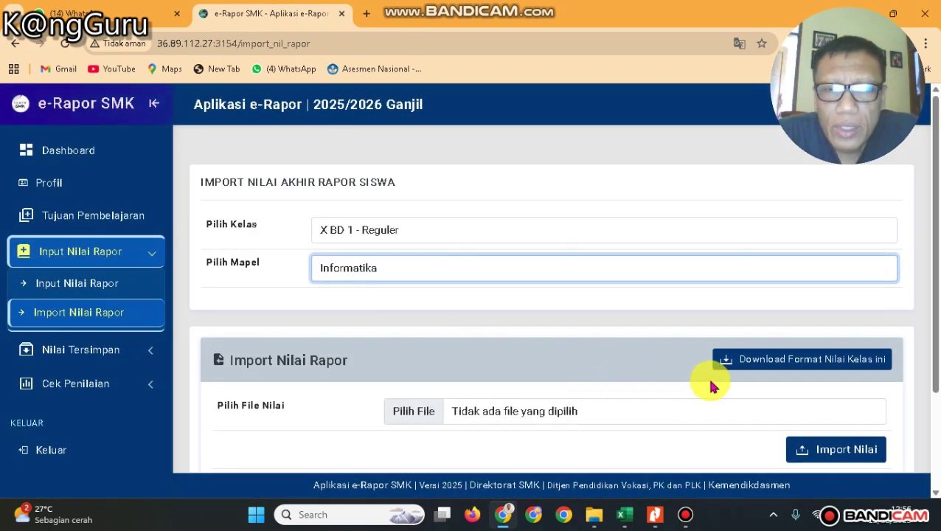
Choose f_nilai_ X BD 1 - Pilihan_Koding_dan_Kecerdasan_Artifisial.xlsx from Downloads as the grade file for import.
scroll(704, 387, down, 1)
click(414, 347)
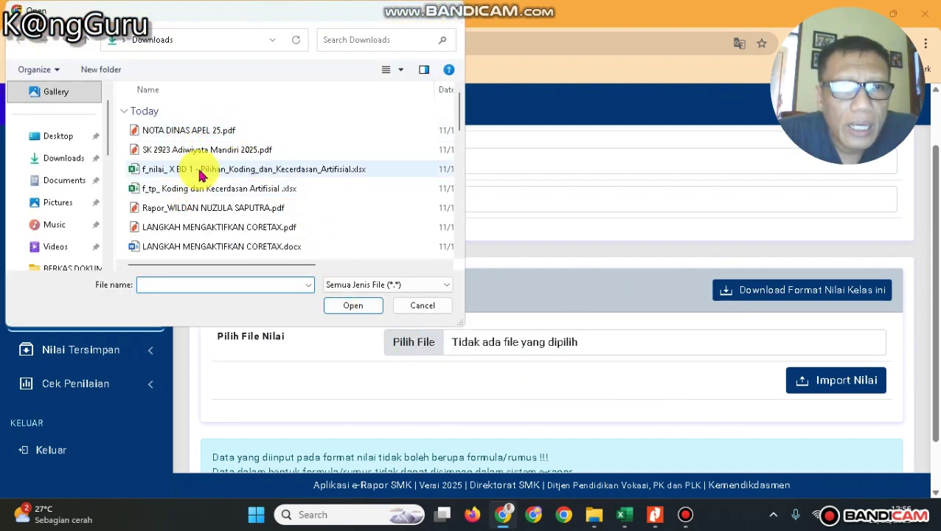
click(219, 177)
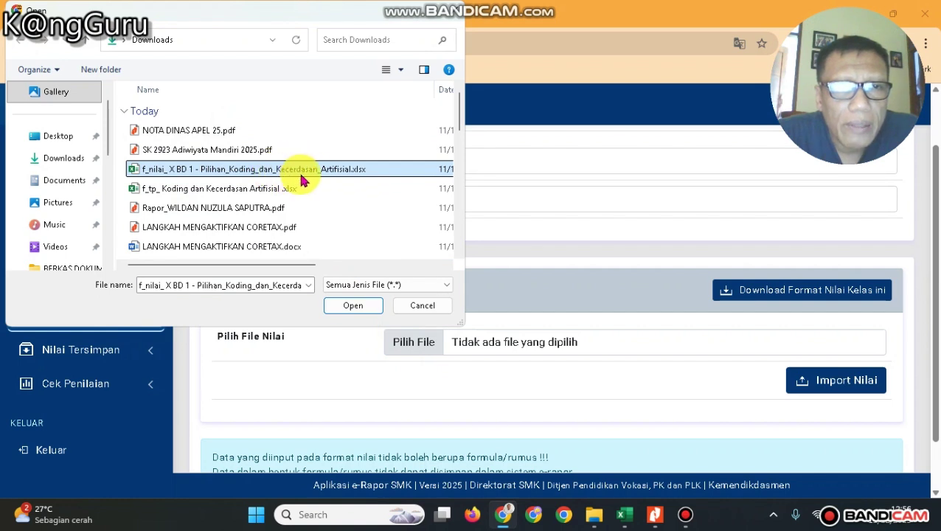
click(353, 306)
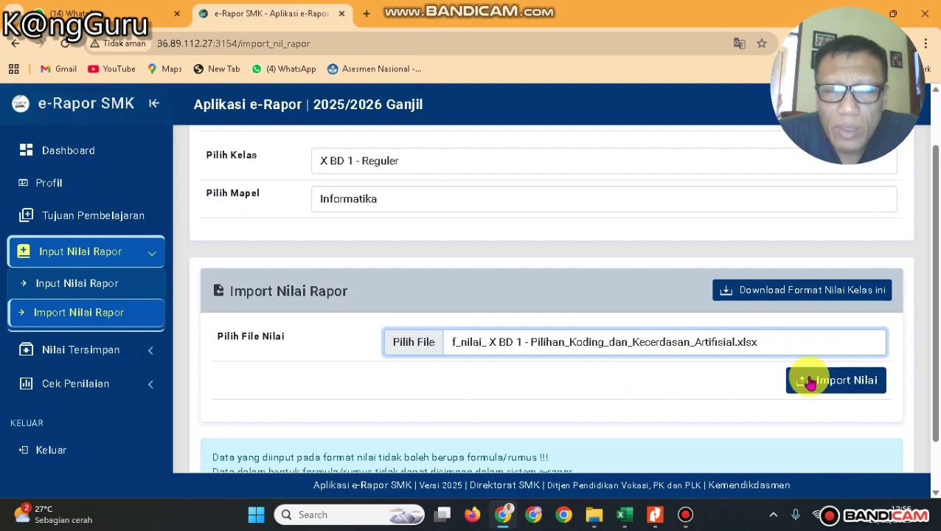
Open the Input Nilai Rapor page and load the Informatika grades for class X BD 1 - Reguler.
click(74, 284)
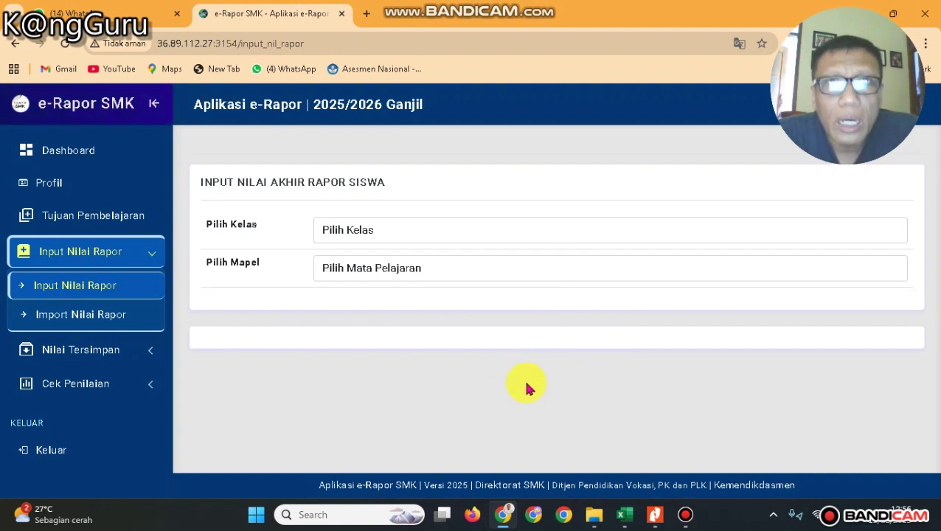
click(67, 286)
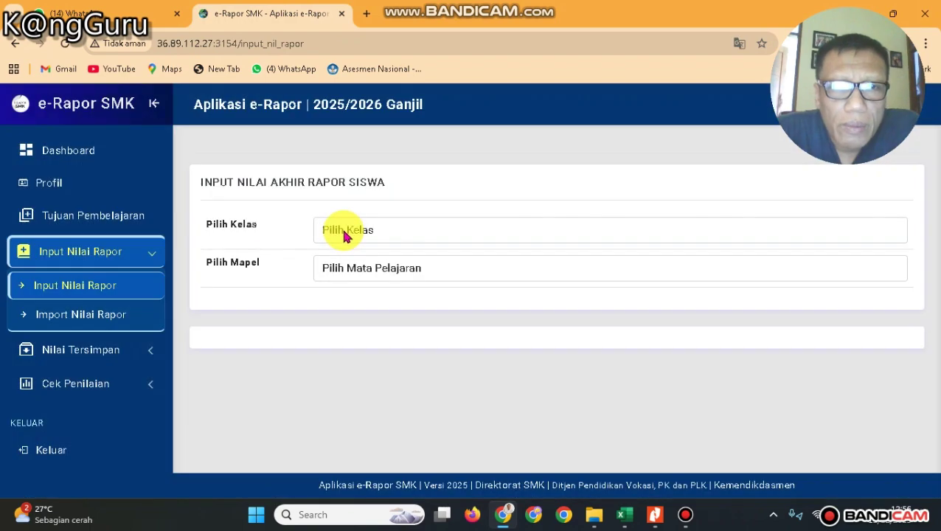
click(343, 230)
click(341, 270)
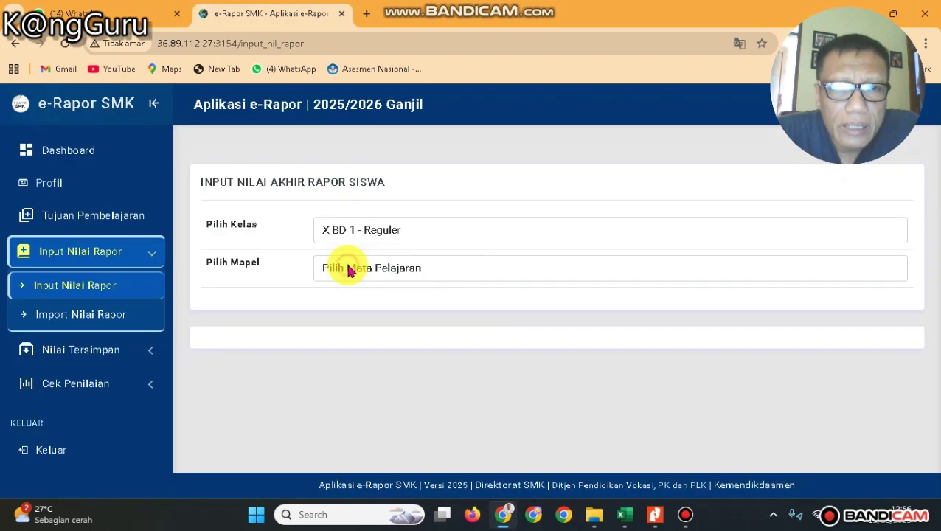
click(341, 269)
click(338, 311)
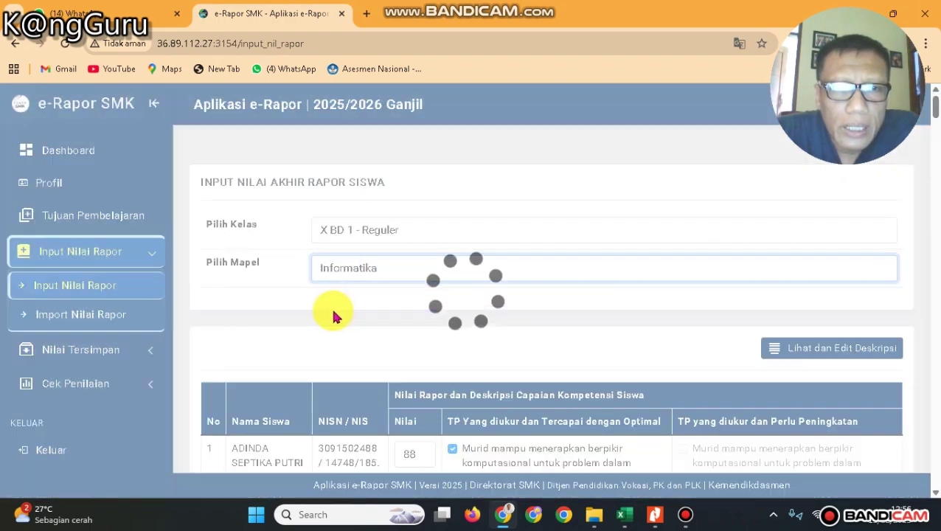
Review the students' Nilai values and the TP checkboxes marked as optimally achieved or needing improvement.
scroll(413, 346, down, 3)
scroll(509, 369, down, 3)
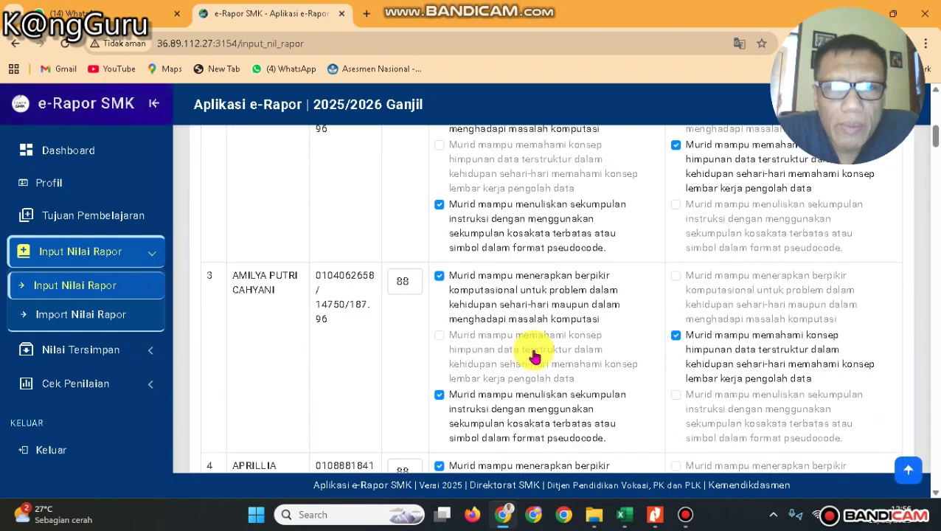
scroll(535, 355, up, 5)
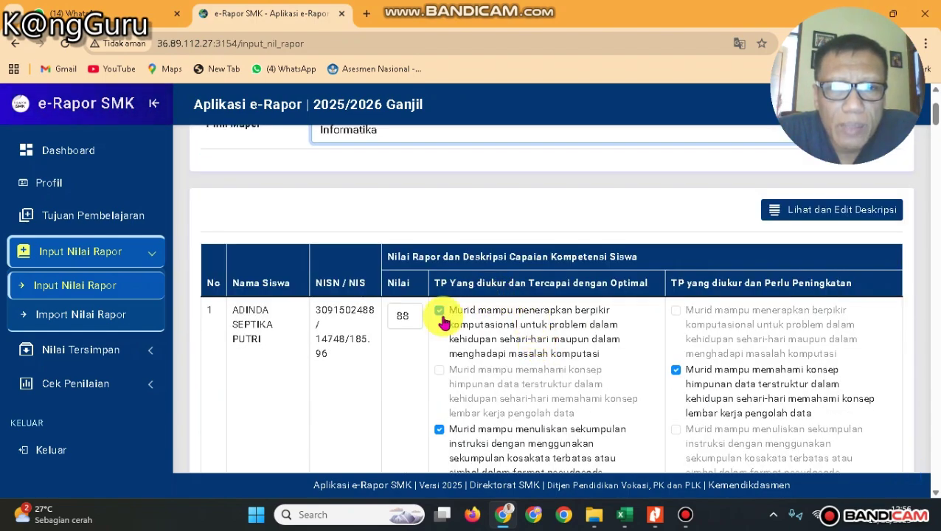
scroll(565, 312, down, 5)
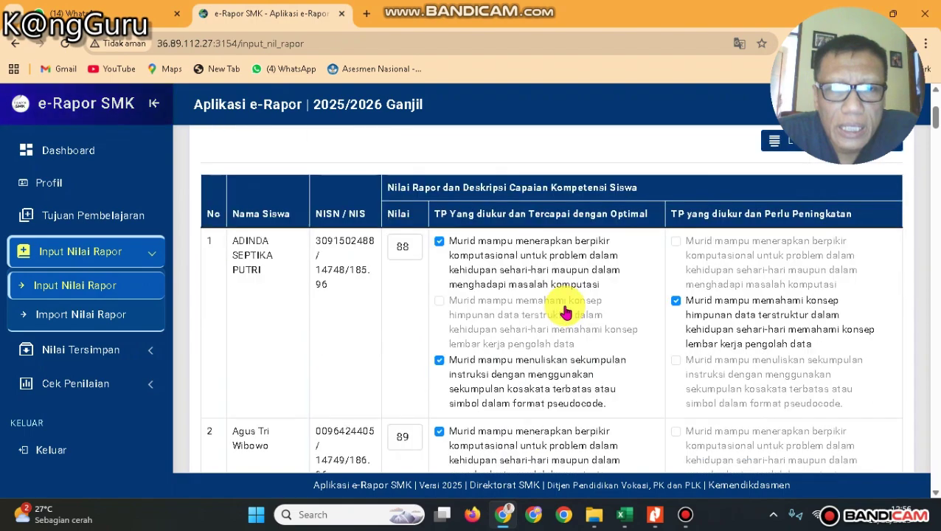
scroll(565, 311, down, 6)
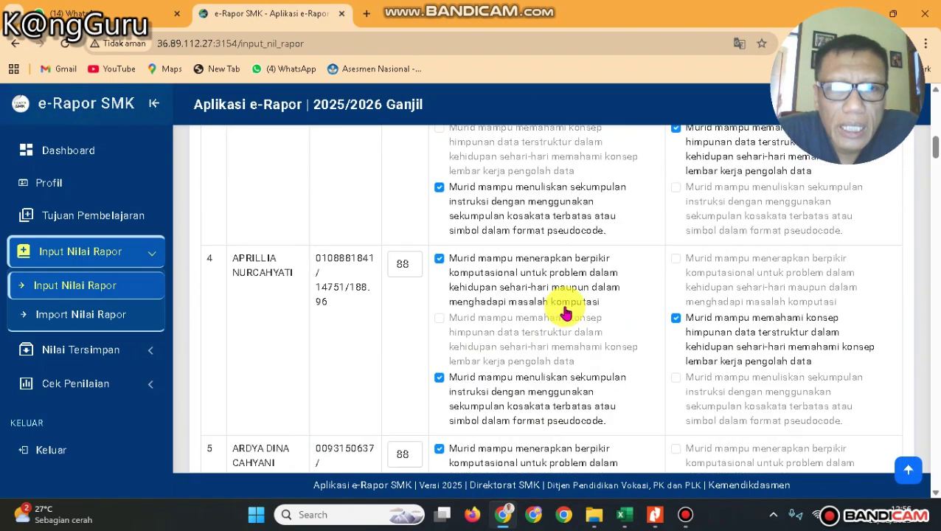
scroll(570, 313, up, 9)
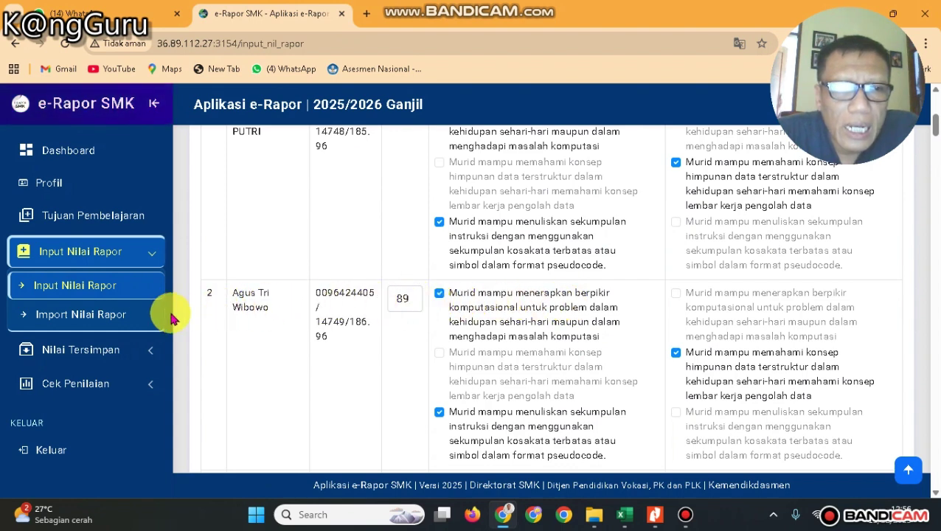
Open Cek Nilai Rapor under Nilai Tersimpan and load the Informatika grades saved for X BD 1 - Reguler.
click(130, 185)
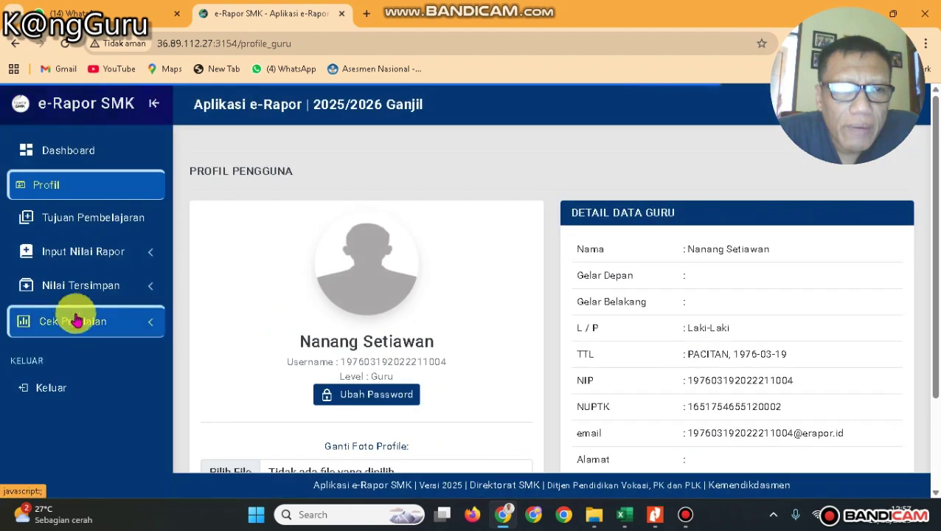
click(74, 295)
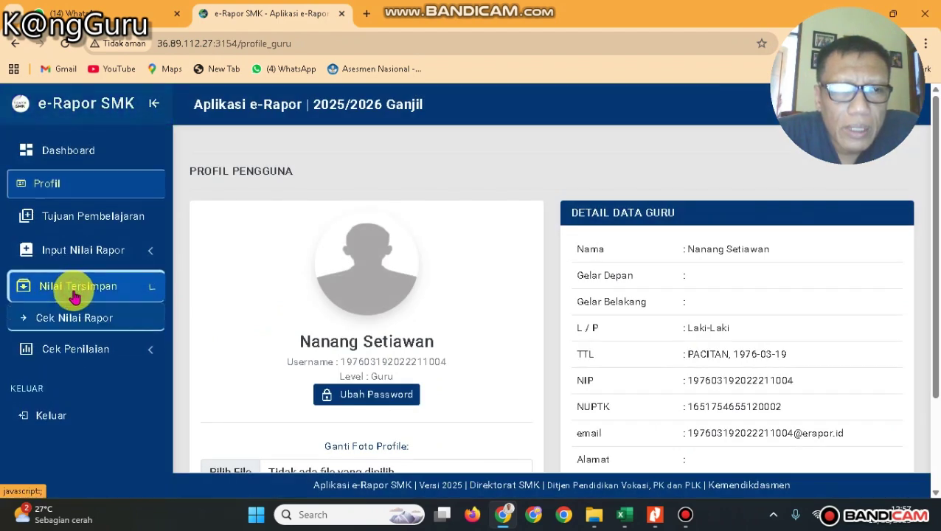
click(70, 321)
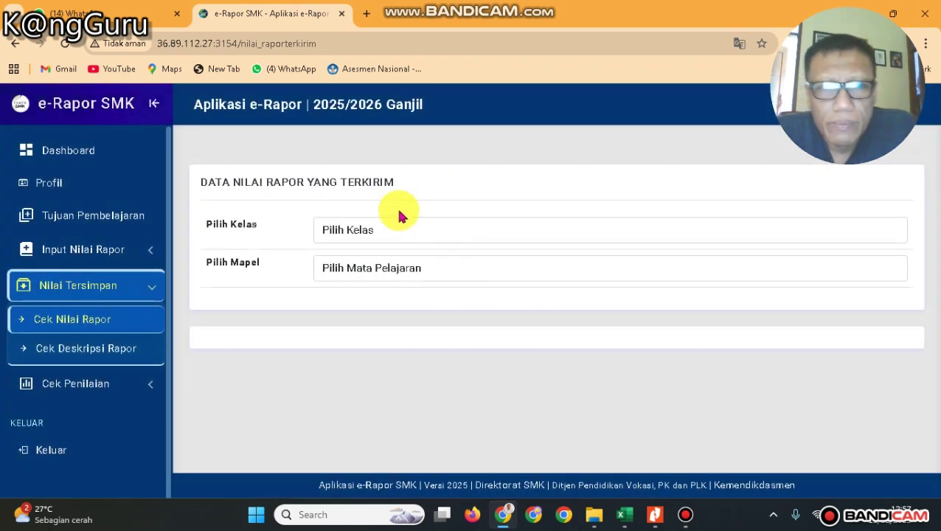
click(378, 225)
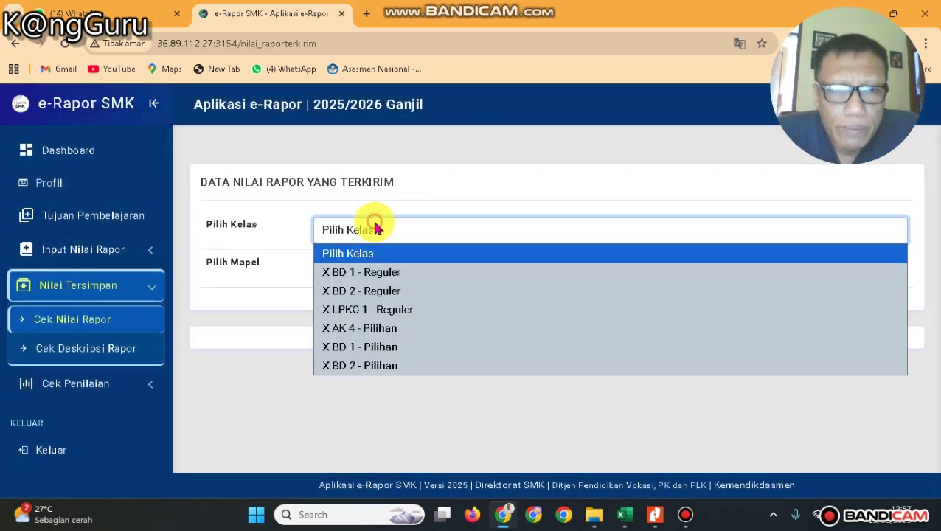
click(367, 272)
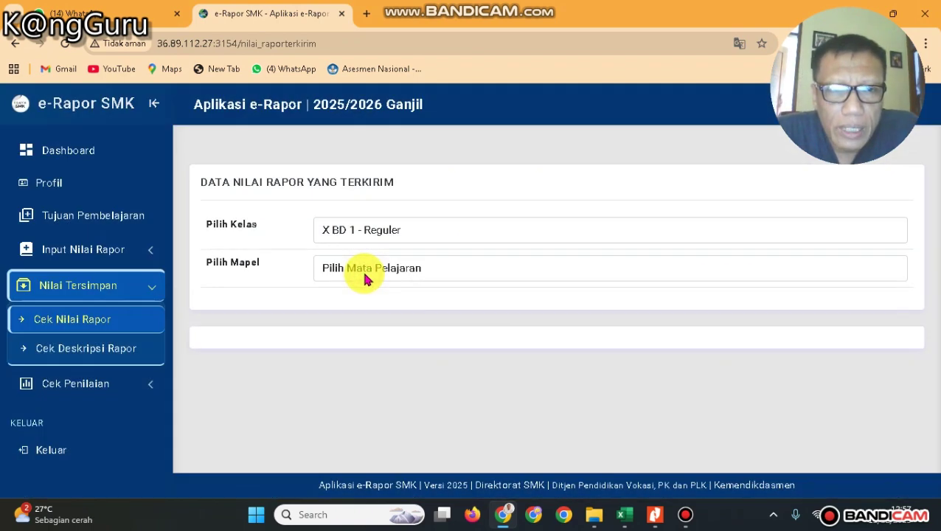
click(366, 275)
click(357, 309)
Check the Nilai Rapor column for every student through the end of the saved grade list, and return to its start.
scroll(537, 365, down, 1)
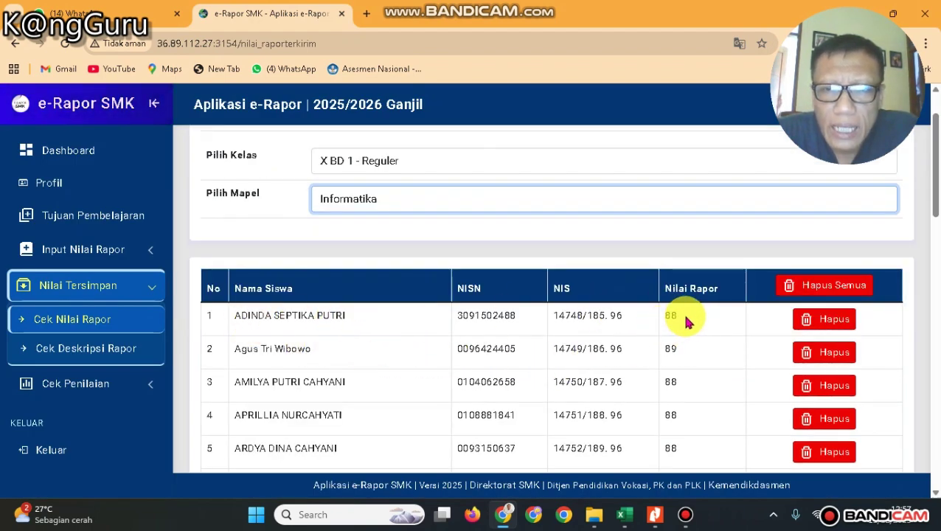
scroll(686, 322, down, 12)
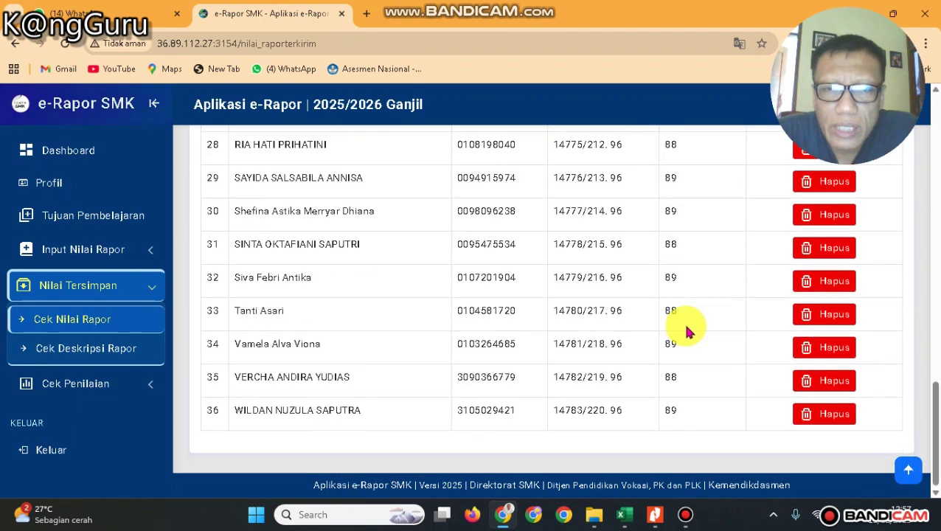
scroll(686, 331, up, 7)
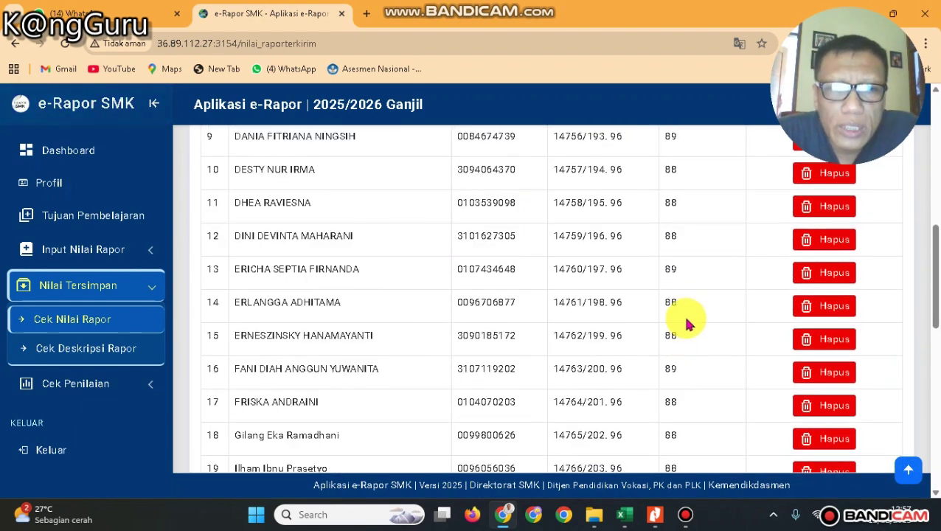
scroll(686, 323, up, 7)
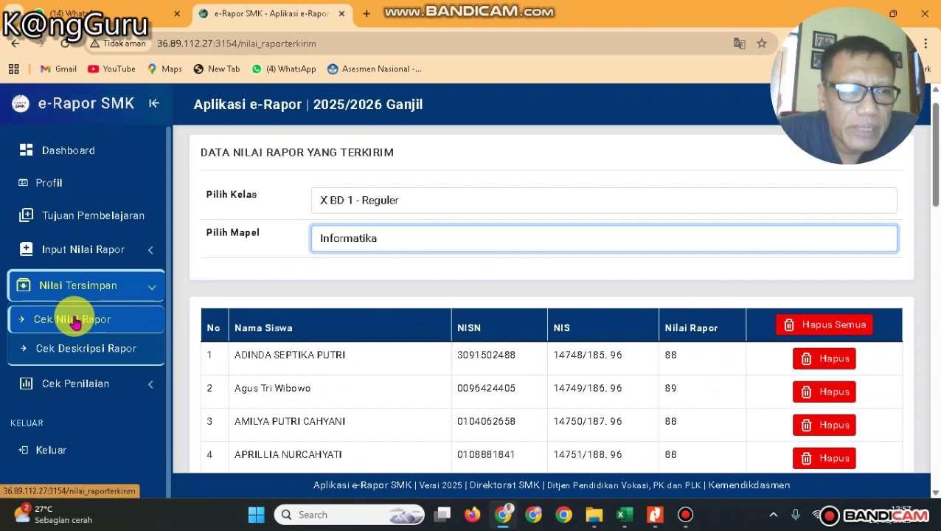
Open Cek Deskripsi Rapor and load the saved Informatika descriptions for class X BD 1 - Reguler.
click(73, 321)
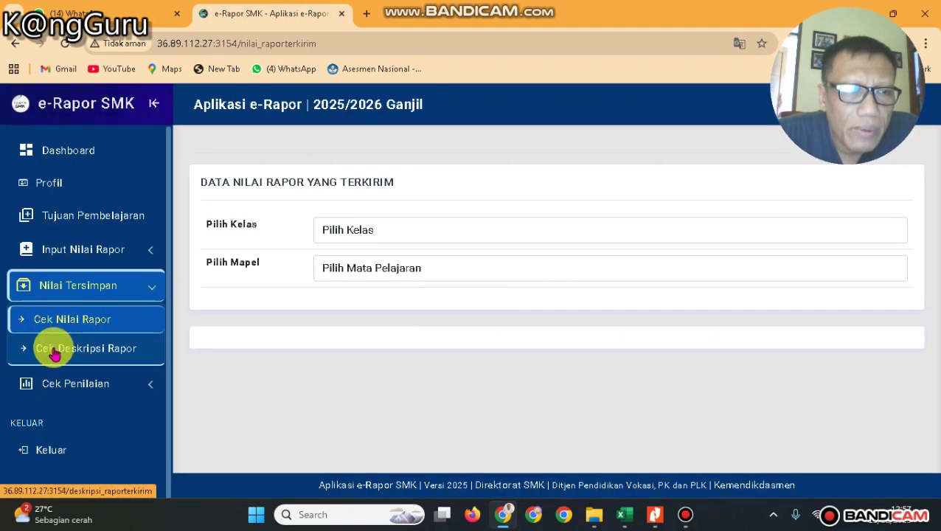
click(55, 354)
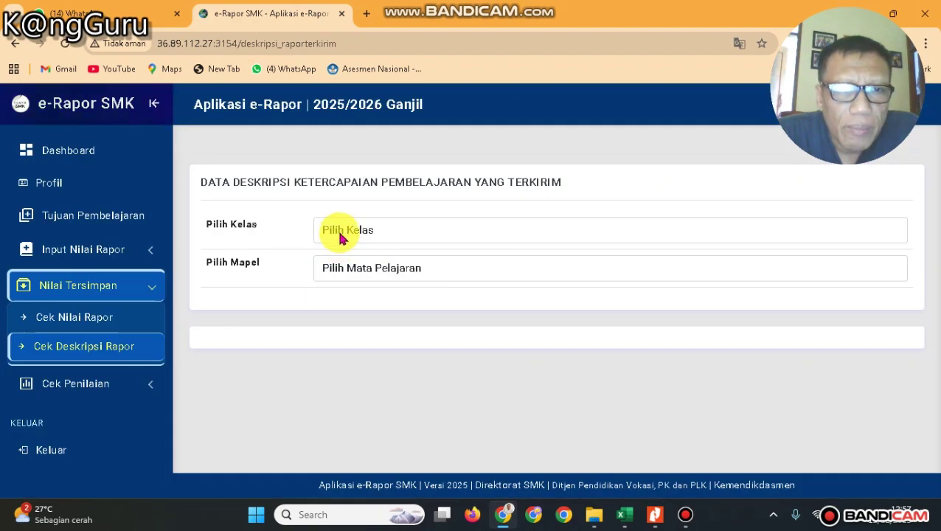
click(336, 233)
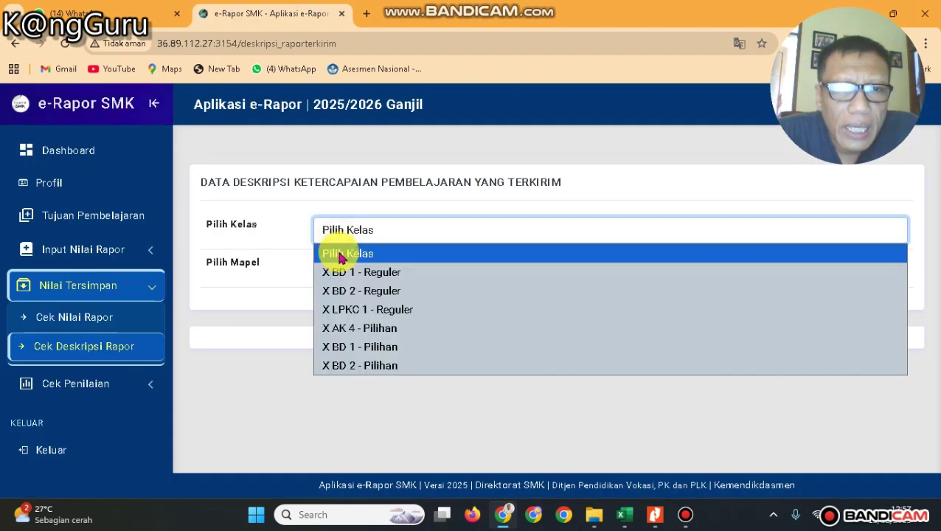
click(336, 272)
click(347, 273)
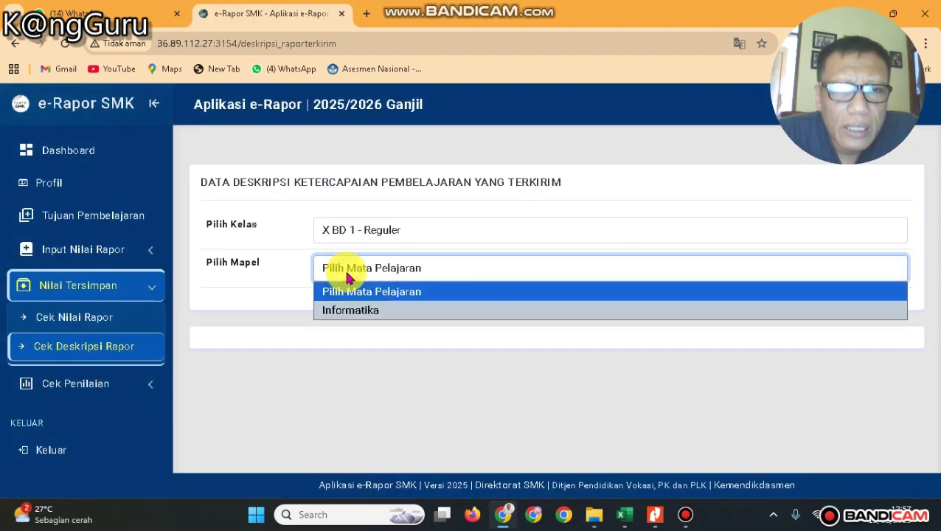
click(347, 310)
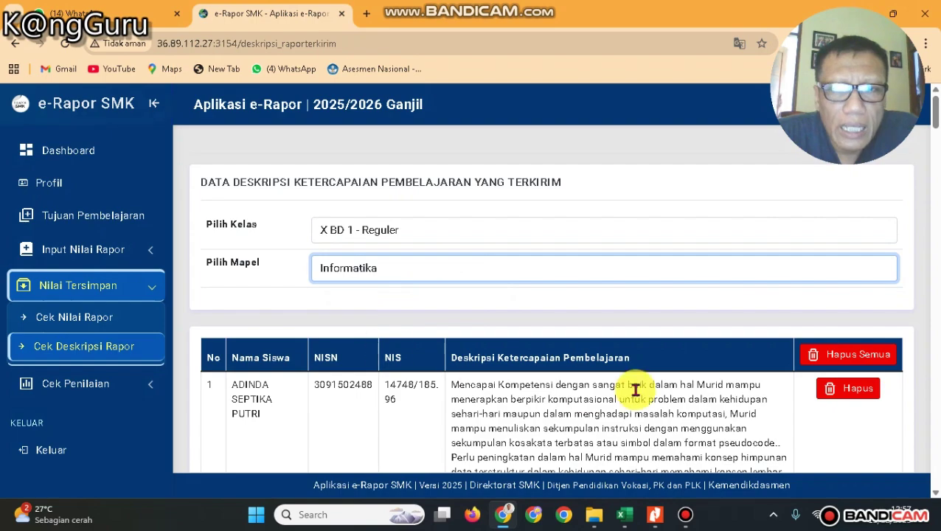
Read the Deskripsi Ketercapaian Pembelajaran entries down the student list, and return to the first student.
scroll(635, 389, down, 8)
scroll(634, 389, up, 6)
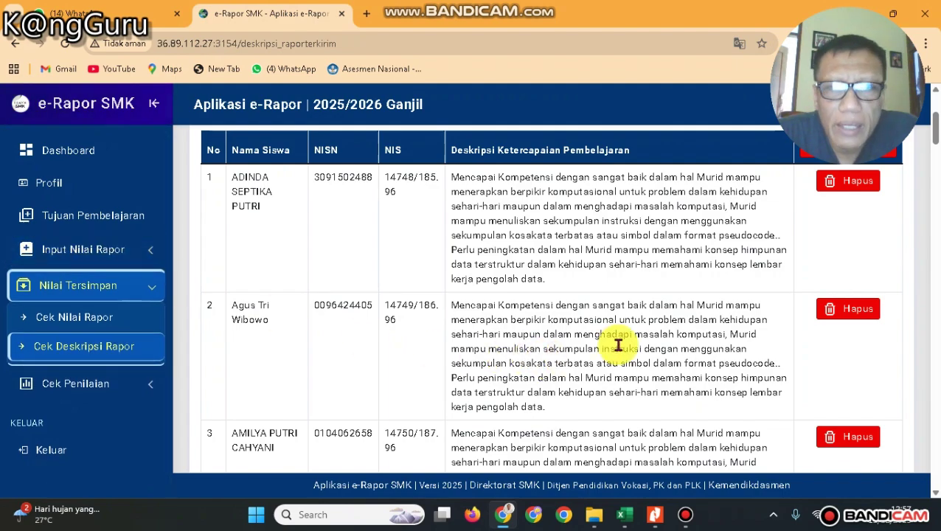
scroll(618, 345, down, 10)
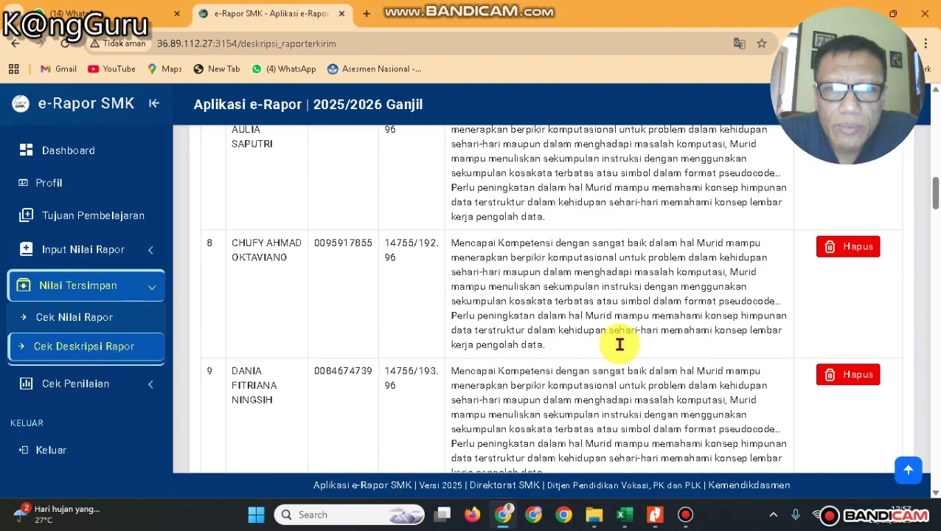
scroll(620, 345, down, 5)
scroll(620, 345, up, 20)
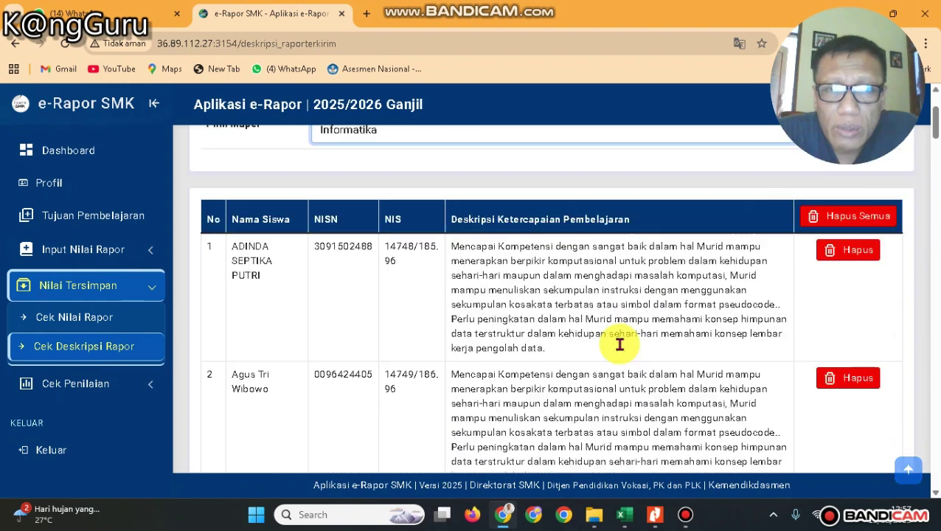
Examine the first student's Informatika description, comparing the achieved-competency part with the part on needed improvement.
scroll(546, 328, up, 1)
scroll(487, 295, down, 1)
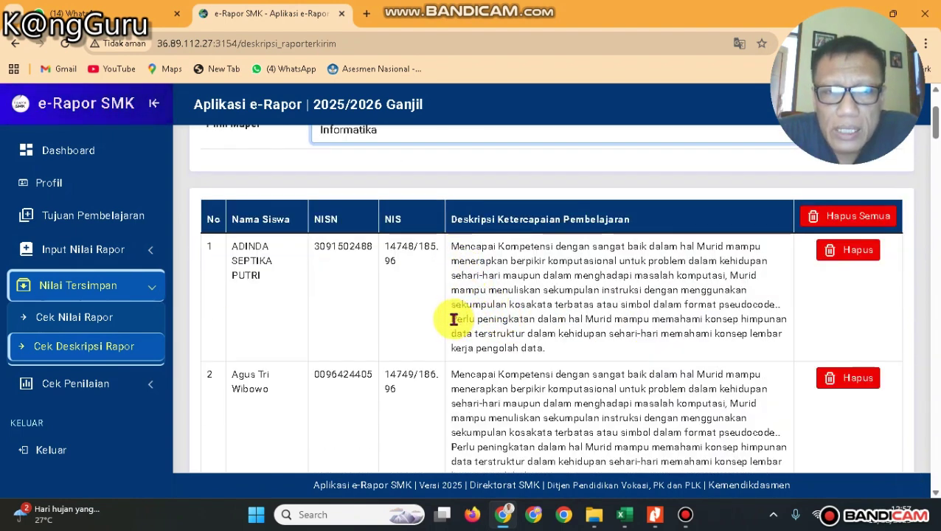
drag(452, 245, 790, 317)
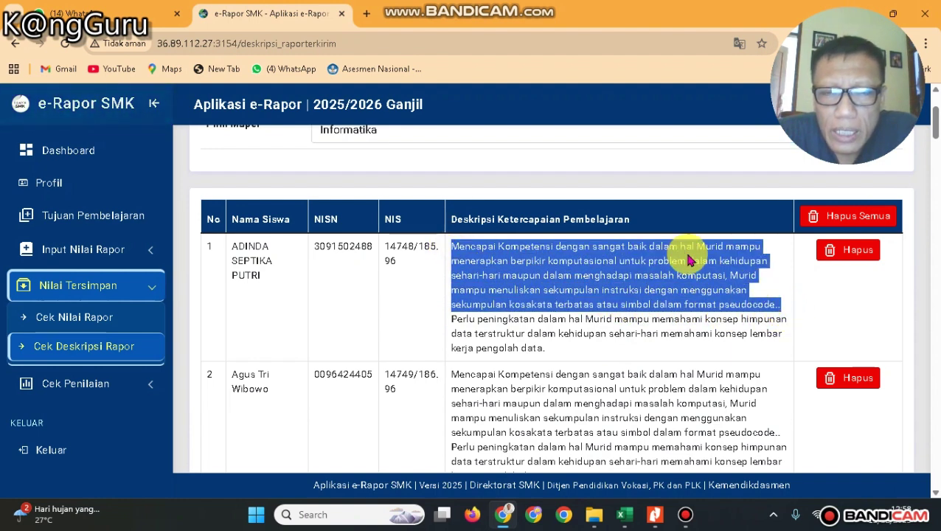
click(459, 331)
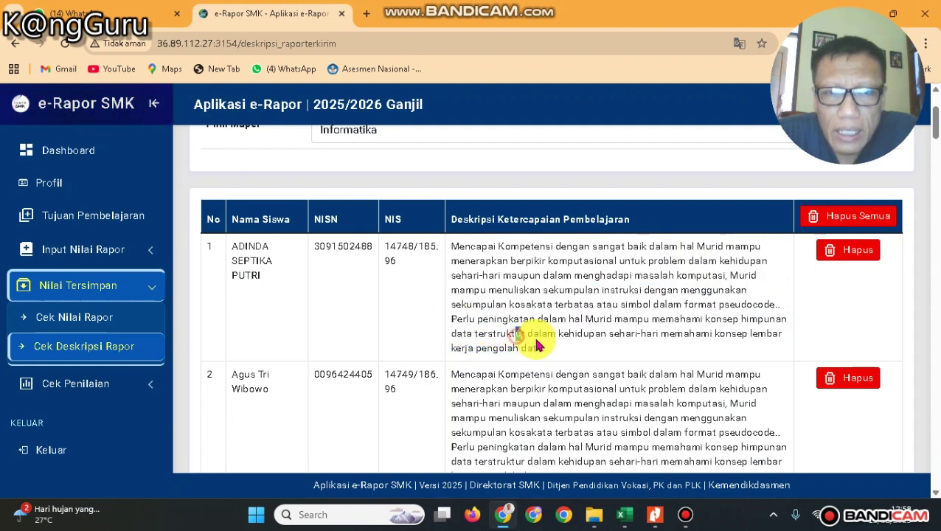
mouse_move(545, 350)
mouse_down()
mouse_move(567, 352)
mouse_move(493, 323)
mouse_move(552, 349)
mouse_up()
click(577, 293)
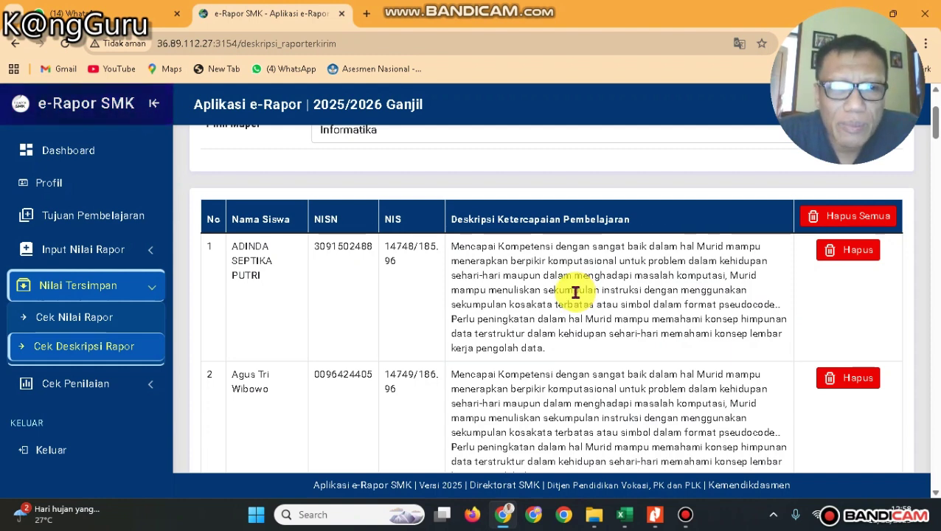
scroll(244, 347, down, 1)
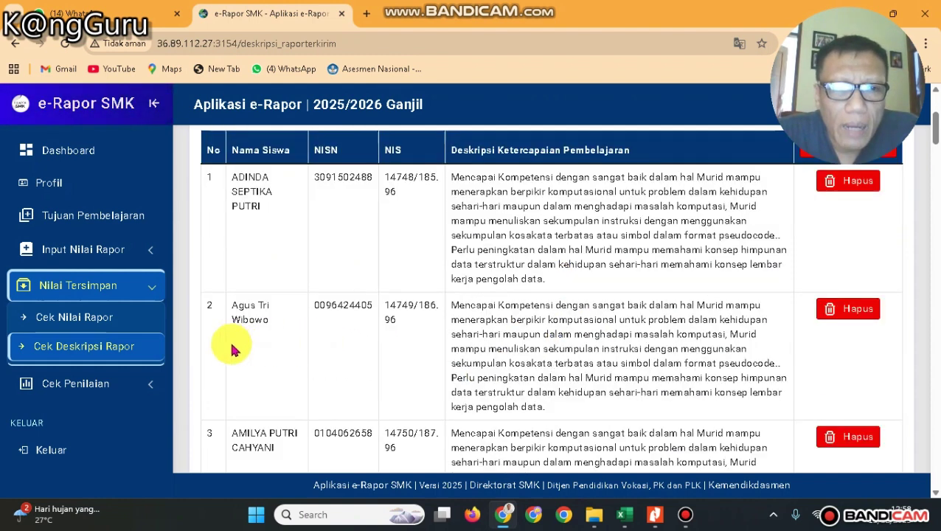
Open Capaian Nilai Rapor under Cek Penilaian and load the Informatika grade progress for class X BD 1 - Reguler.
click(94, 391)
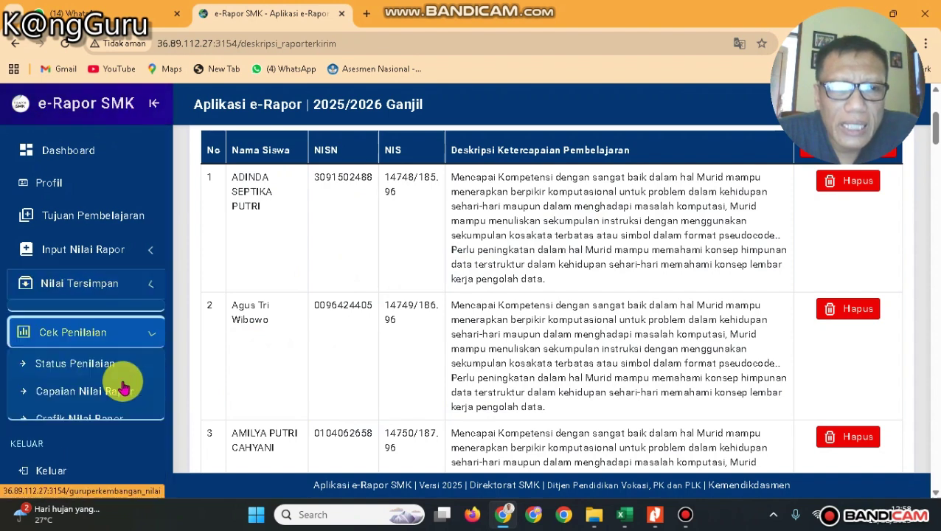
click(99, 362)
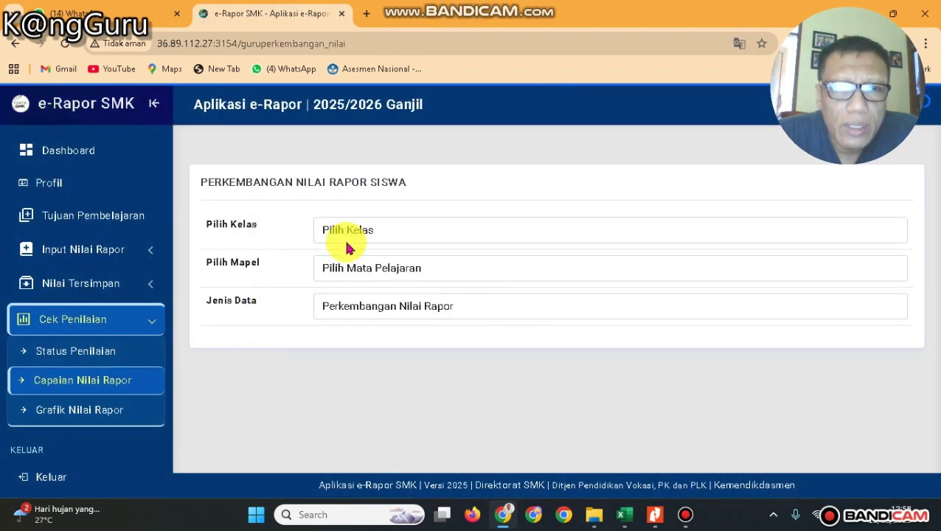
click(355, 232)
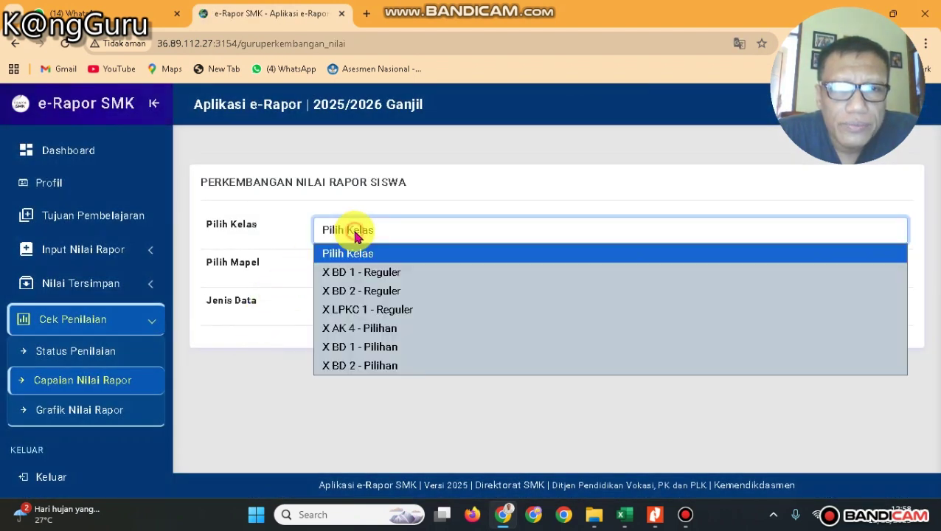
click(348, 272)
click(352, 271)
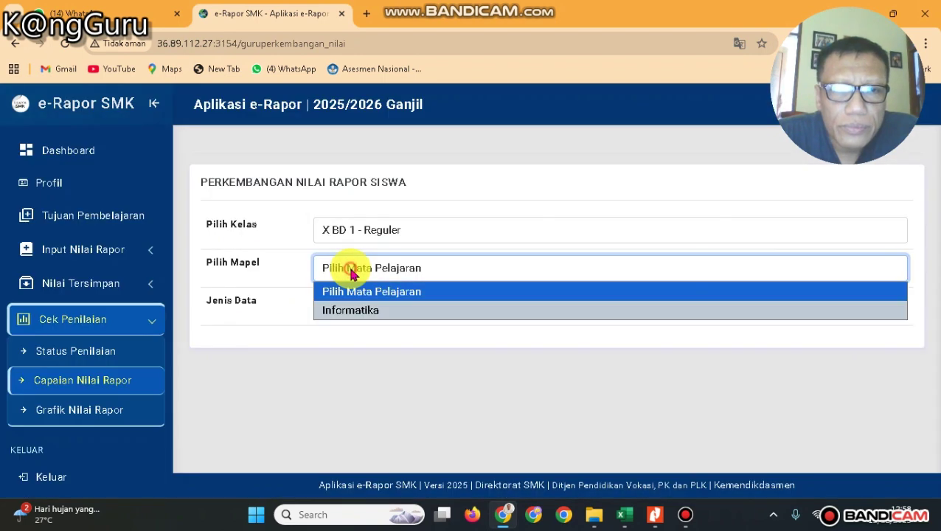
click(336, 311)
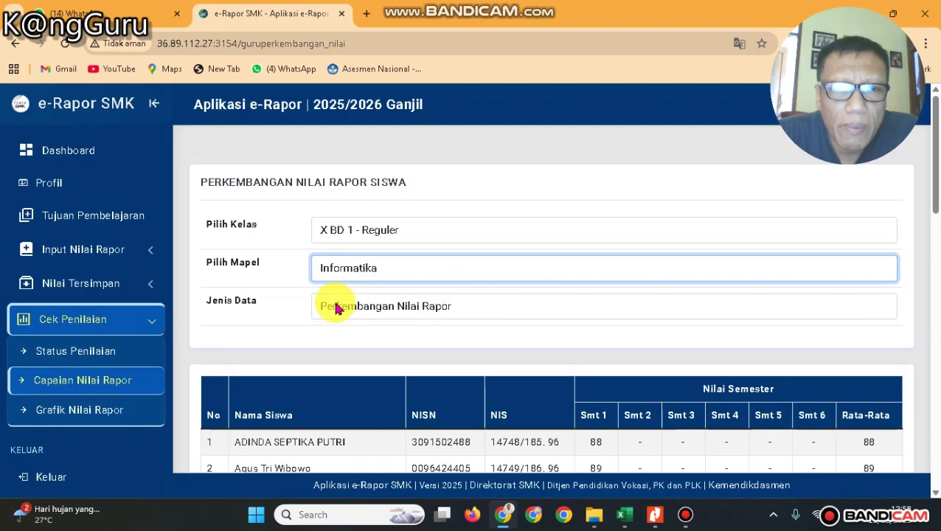
Choose Perkembangan Nilai Rapor as the Jenis Data and check the students' grades per semester.
click(336, 309)
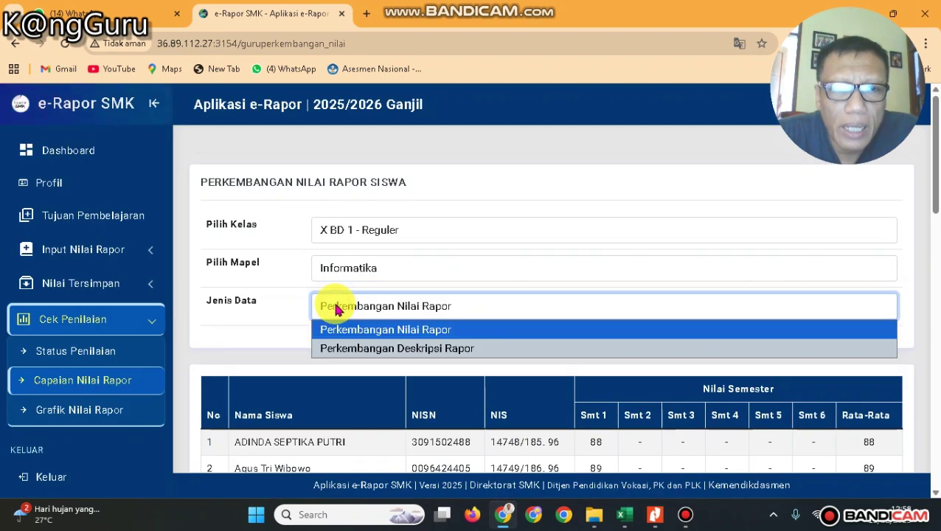
click(342, 336)
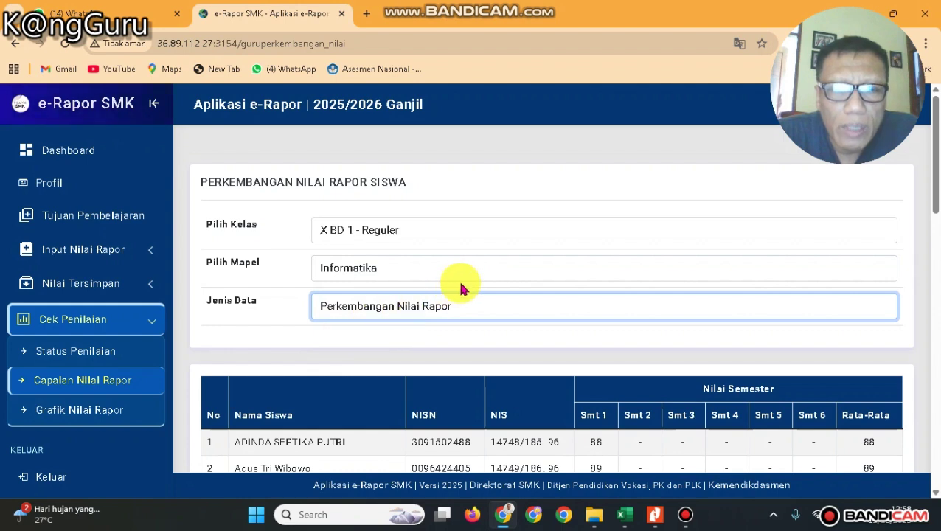
scroll(459, 284, down, 2)
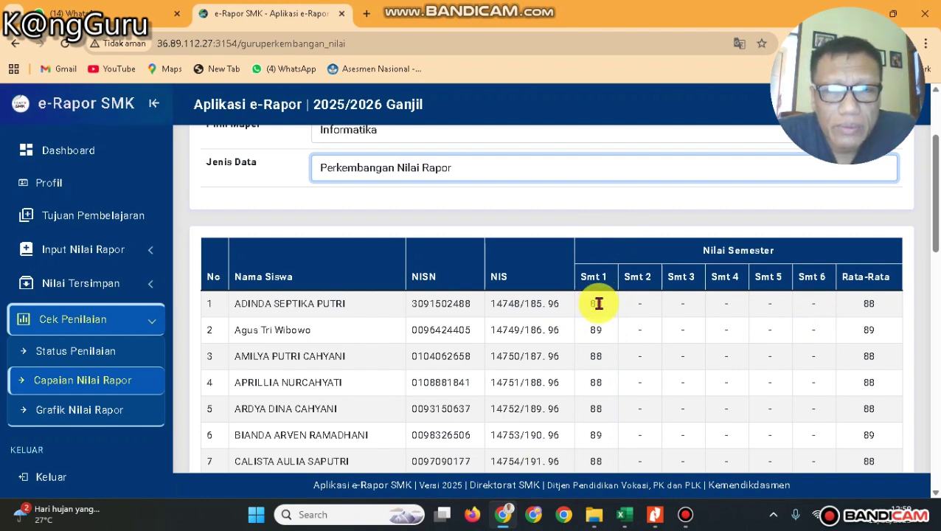
Open Grafik Nilai Rapor and view the Informatika grade chart of the first listed student in X BD 1 - Reguler.
click(105, 413)
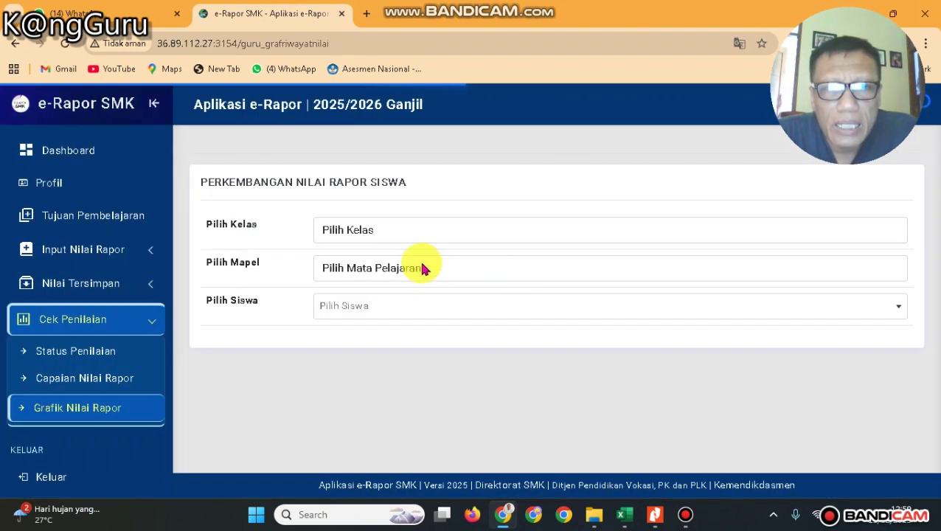
click(403, 235)
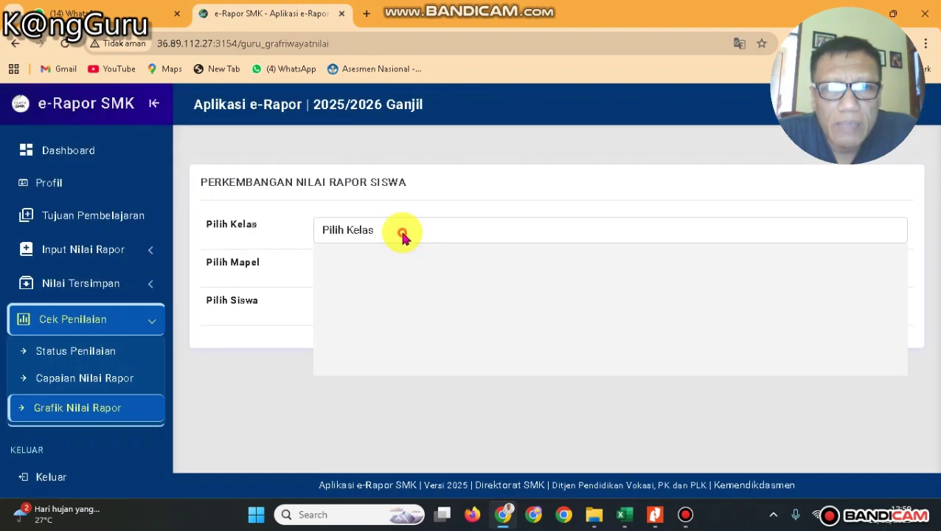
click(367, 268)
click(373, 272)
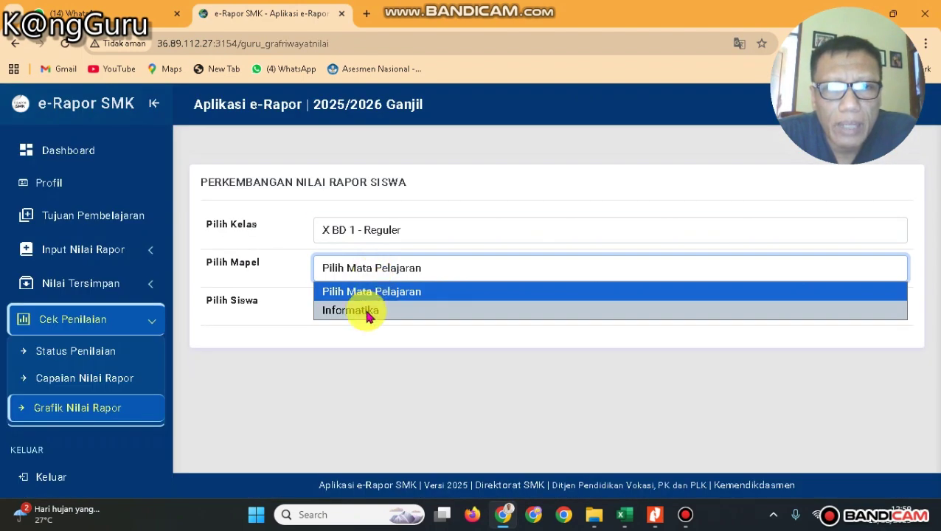
click(367, 311)
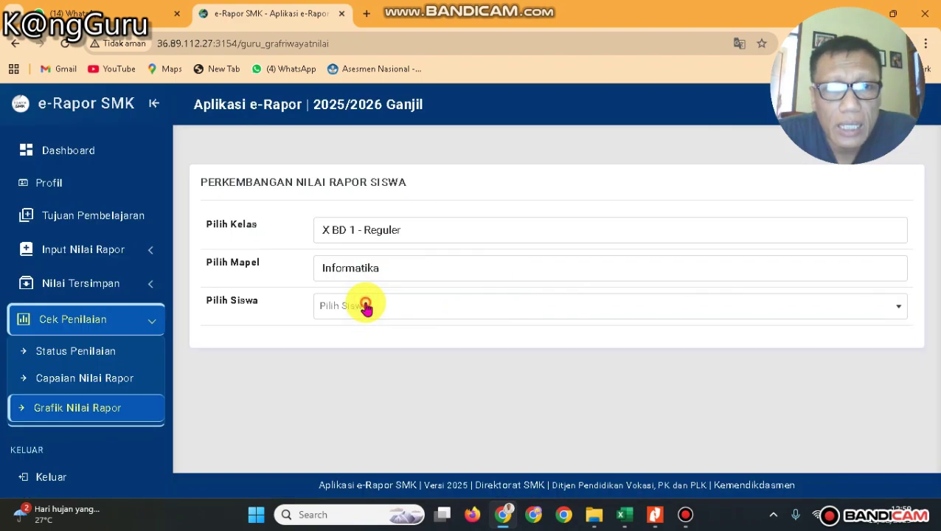
click(366, 304)
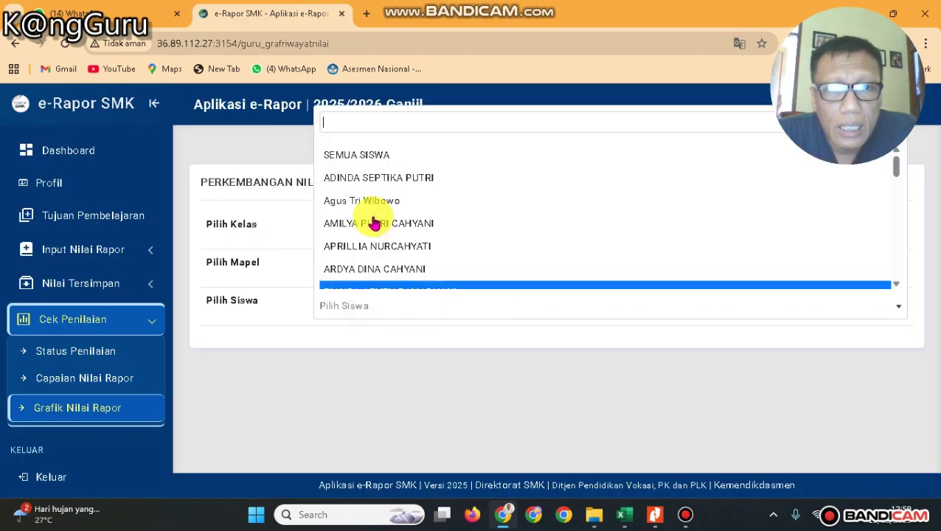
click(367, 178)
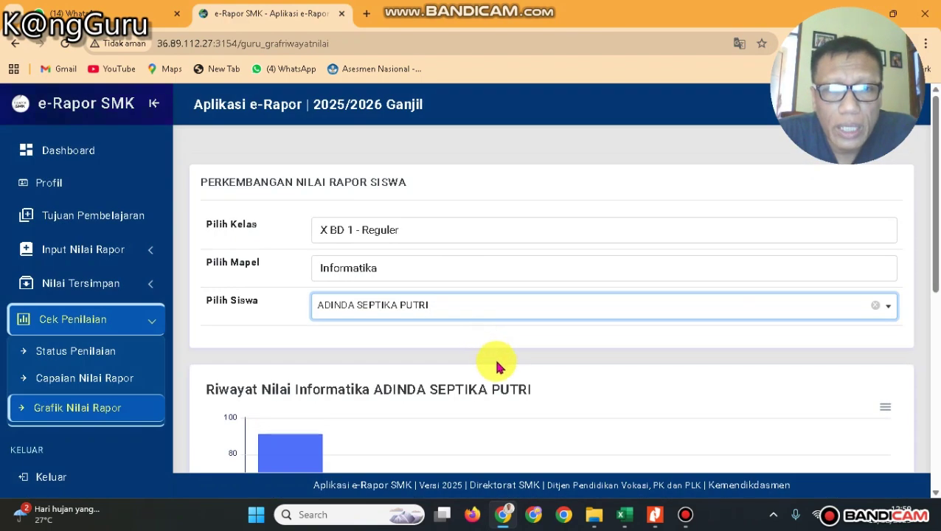
scroll(499, 366, down, 5)
scroll(501, 363, up, 5)
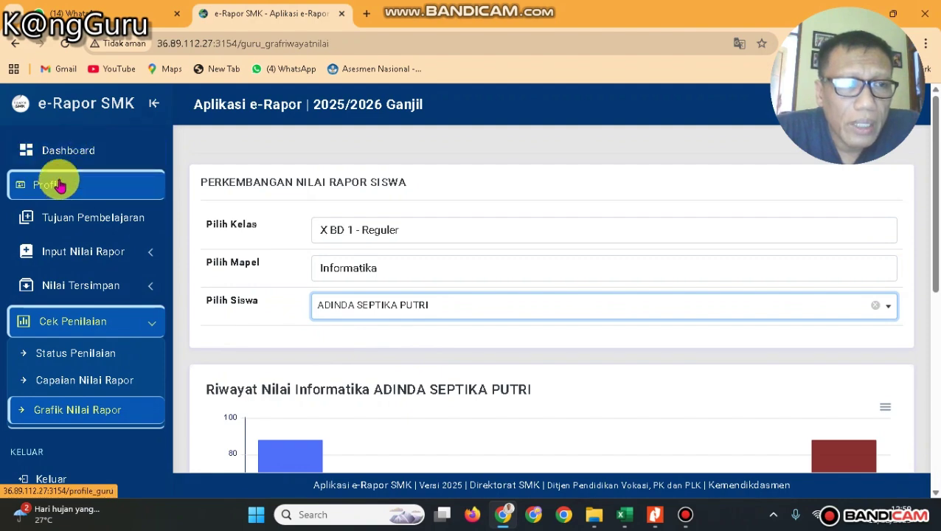
Return to the Dashboard and open Status Penilaian to check the saved grades and descriptions for each class.
click(62, 144)
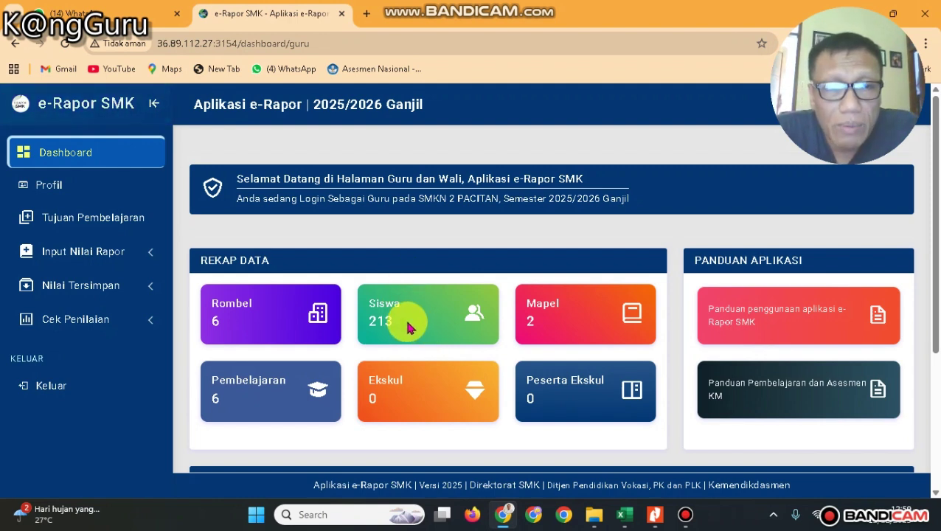
click(78, 321)
click(60, 360)
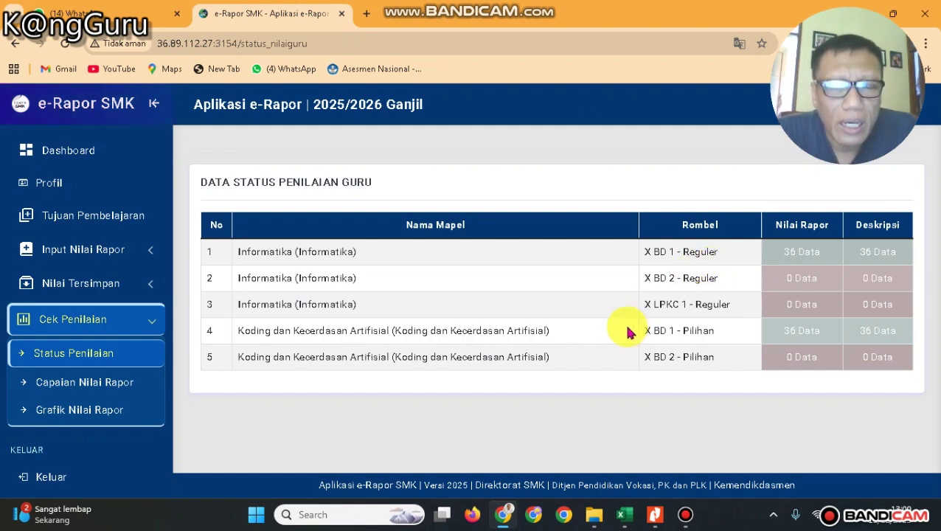
View the teacher's Profil page and return to the Dashboard.
click(61, 184)
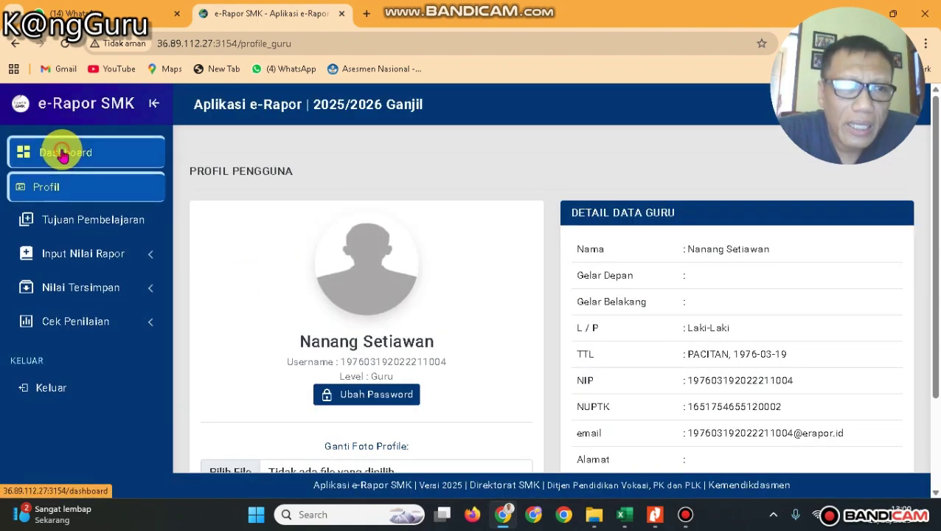
click(62, 152)
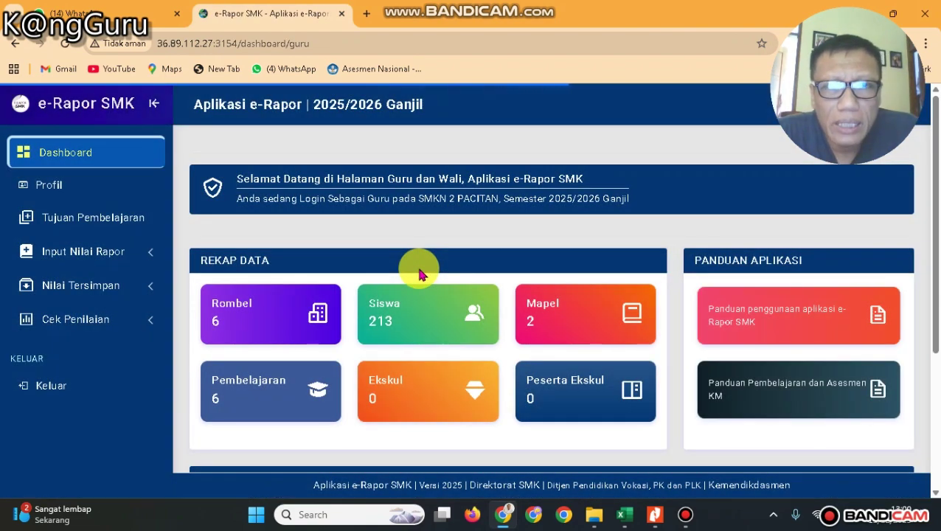